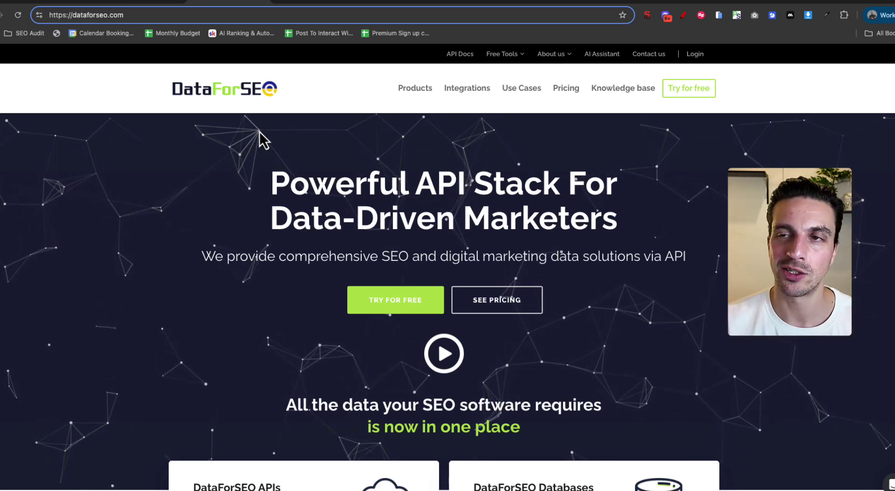
- Look over the DataForSEO backlinks OpenAPI file in the open-ai-actions GitHub repository and the Base64 Guru encoder page
click(325, 2)
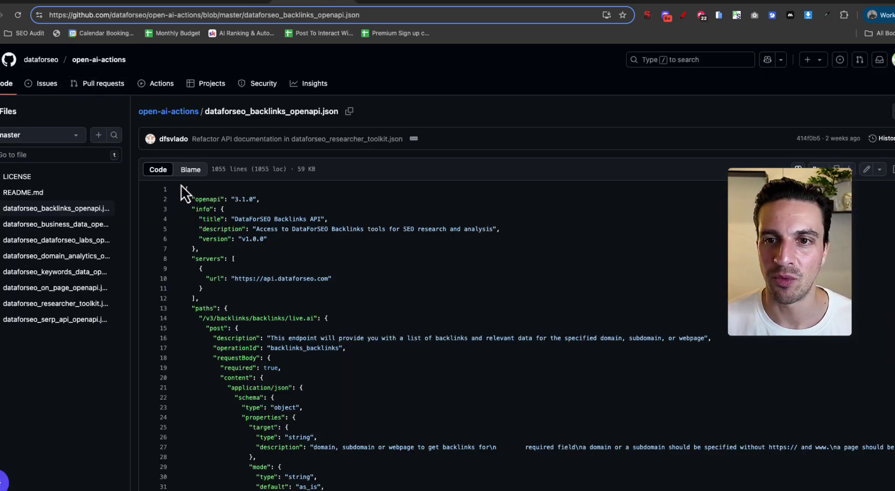
scroll(342, 319, down, 2)
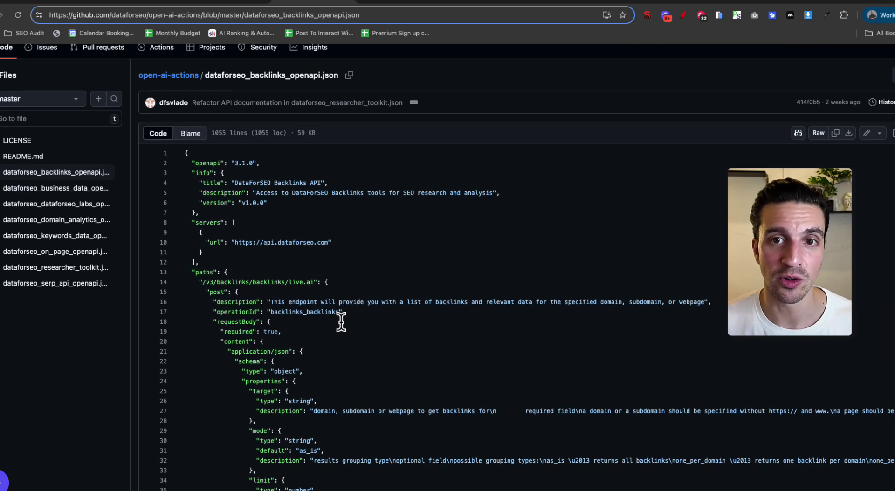
scroll(342, 320, up, 1)
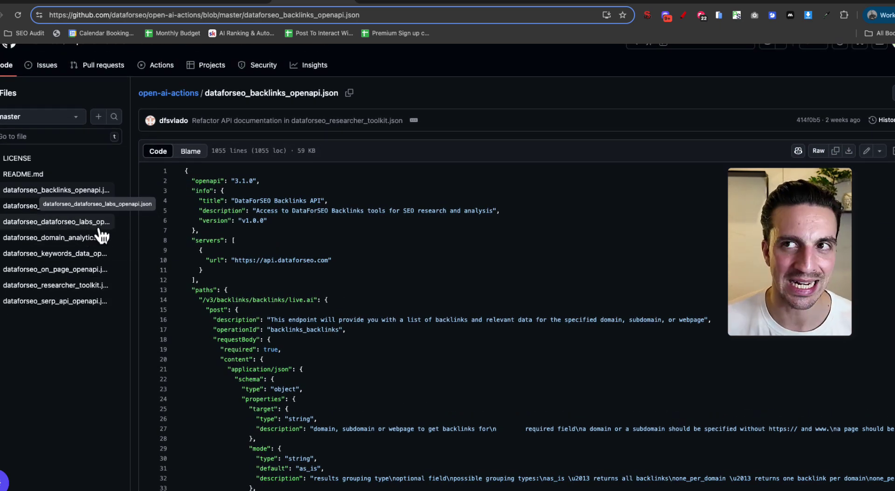
click(388, 6)
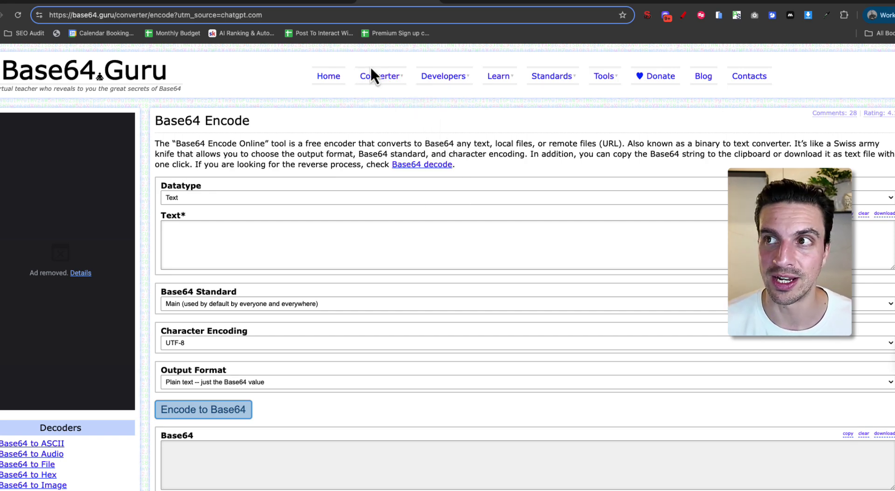
- Switch to ChatGPT, create a custom GPT named DataForSEO Example YT and start a new action for it
click(466, 1)
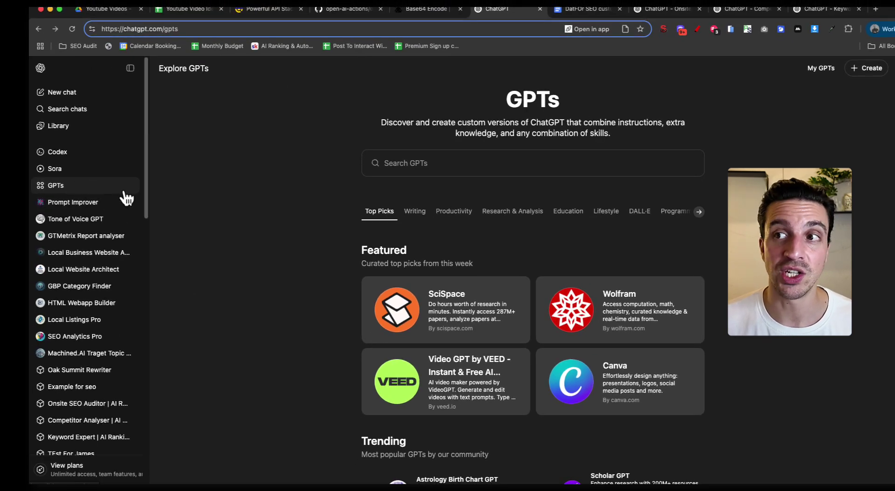
click(867, 68)
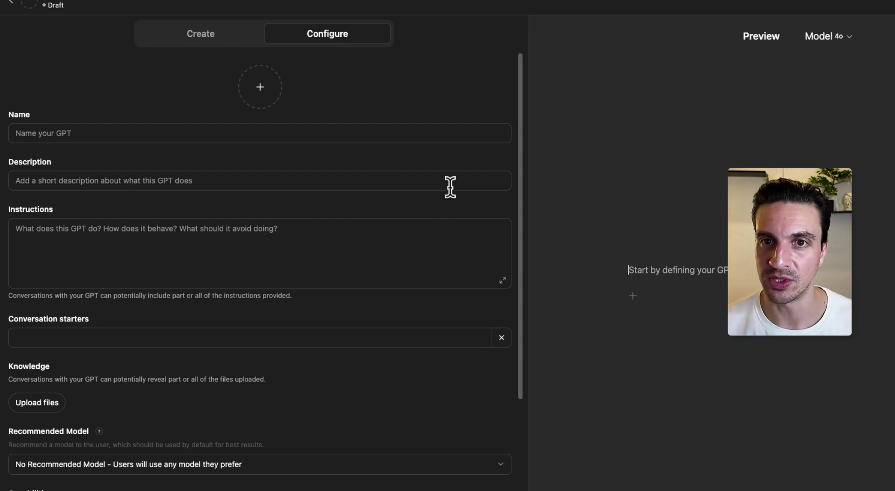
click(279, 132)
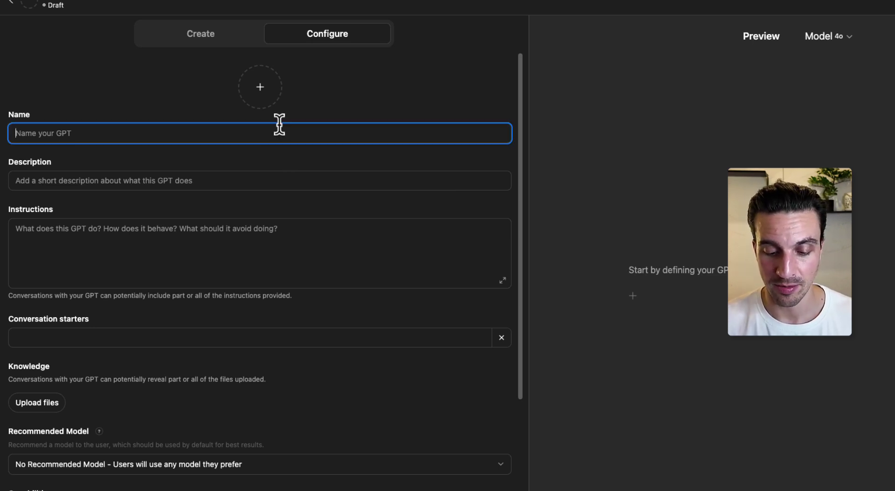
text(DataForSEO Example YT)
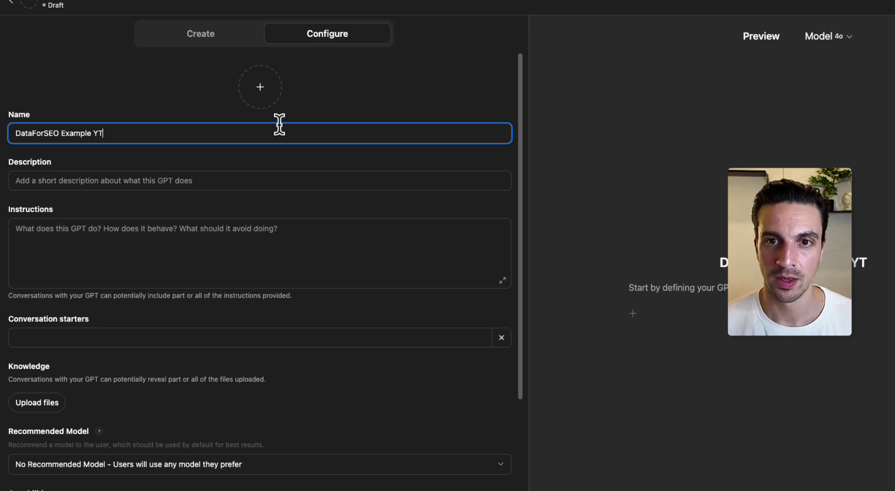
scroll(233, 332, down, 5)
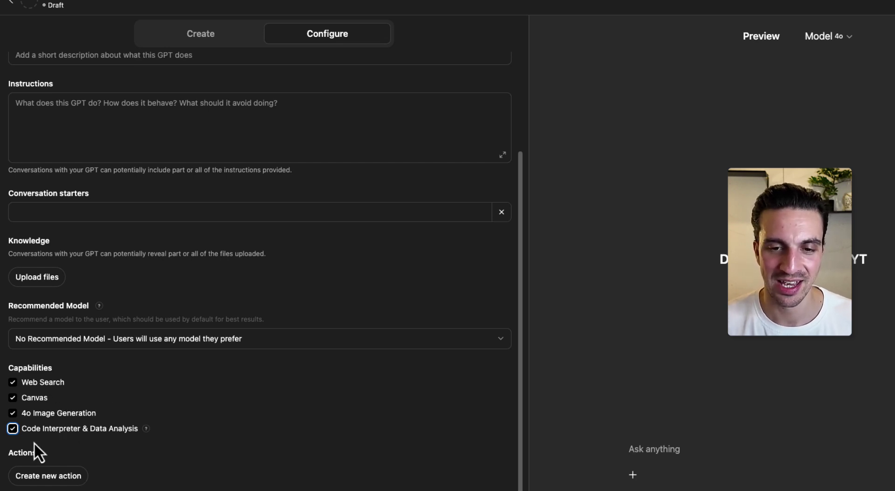
click(46, 478)
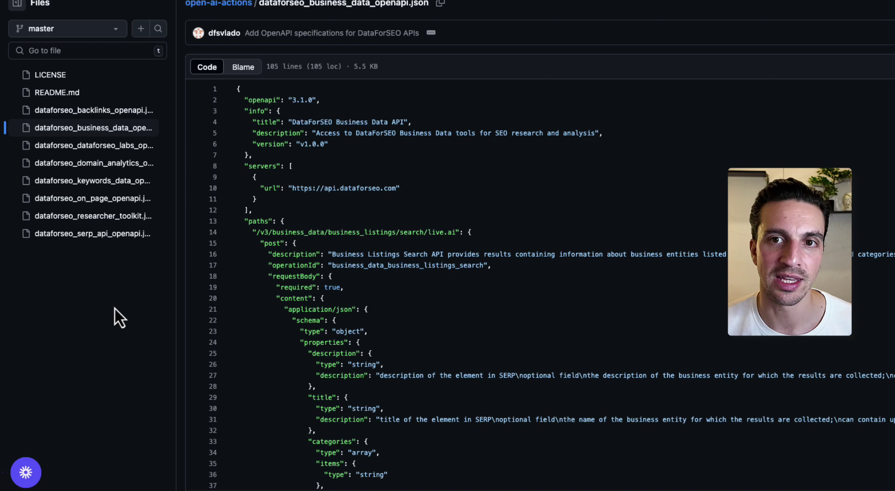
- Copy the contents of dataforseo_dataforseo_labs_openapi.json from GitHub into the new action's schema in ChatGPT
click(132, 147)
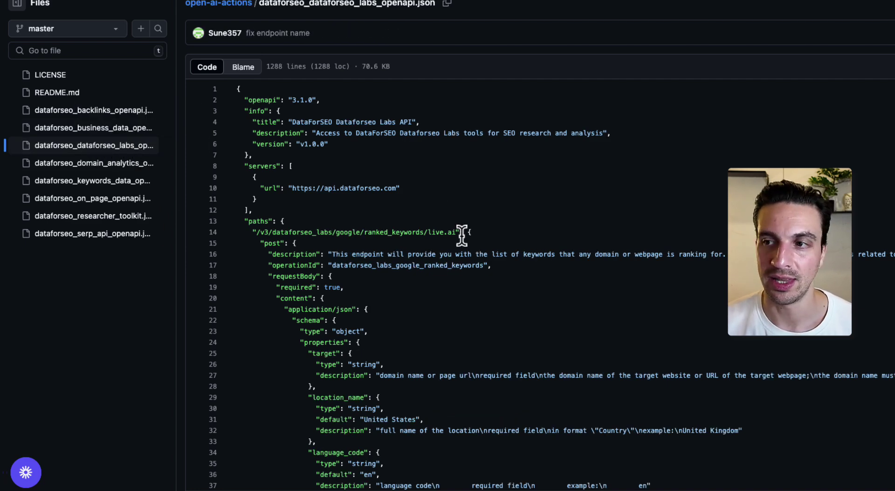
scroll(466, 237, down, 10)
scroll(465, 237, down, 20)
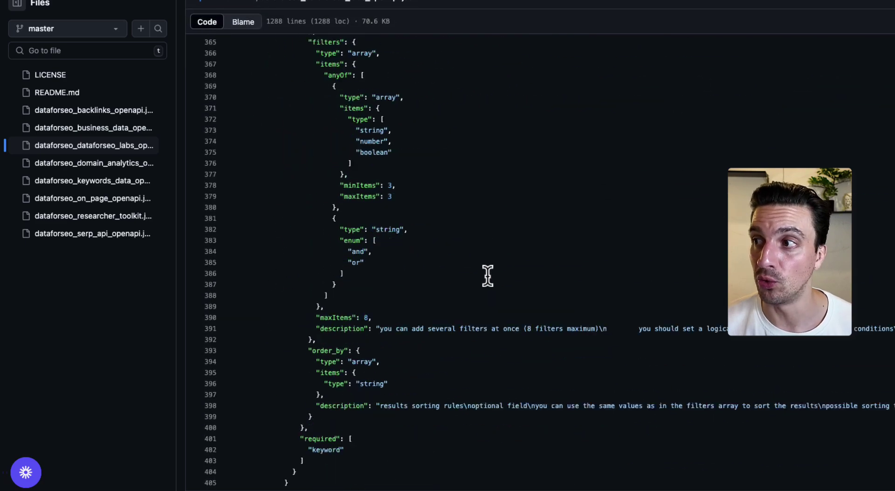
scroll(490, 273, down, 5)
scroll(471, 278, up, 20)
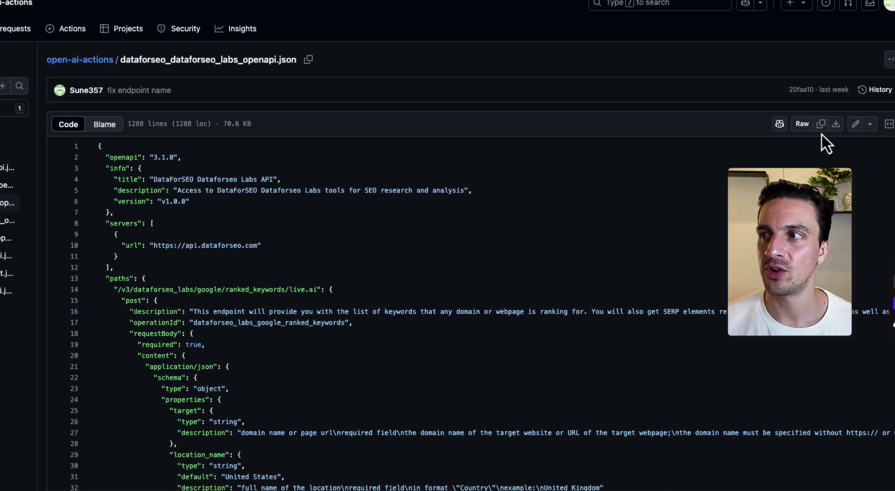
click(822, 124)
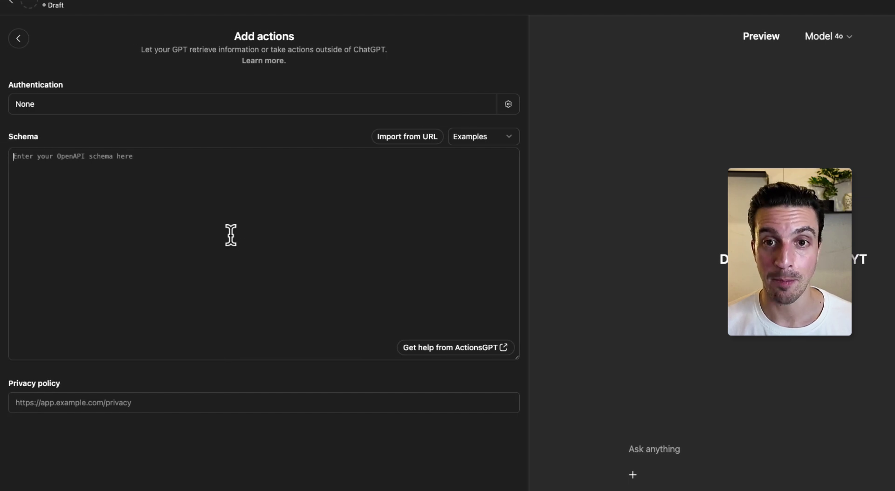
key(super+v)
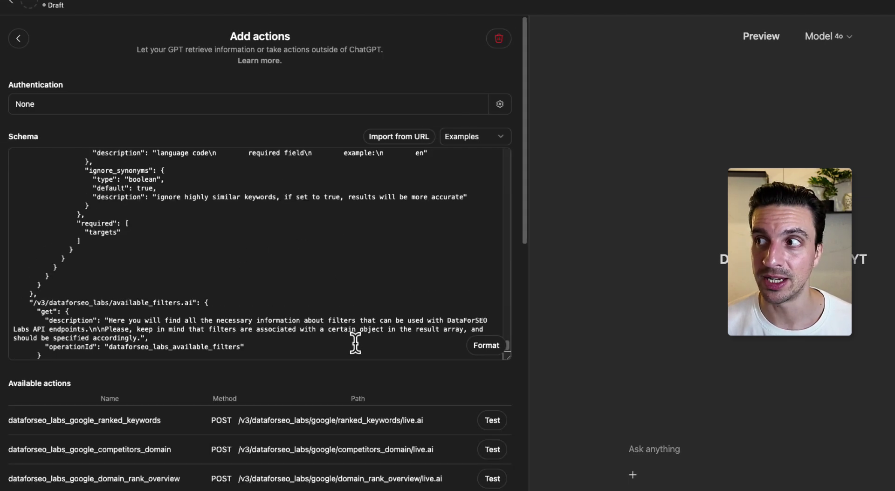
- Set the action's authentication type to API Key and make the key field ready for entry
scroll(341, 236, down, 2)
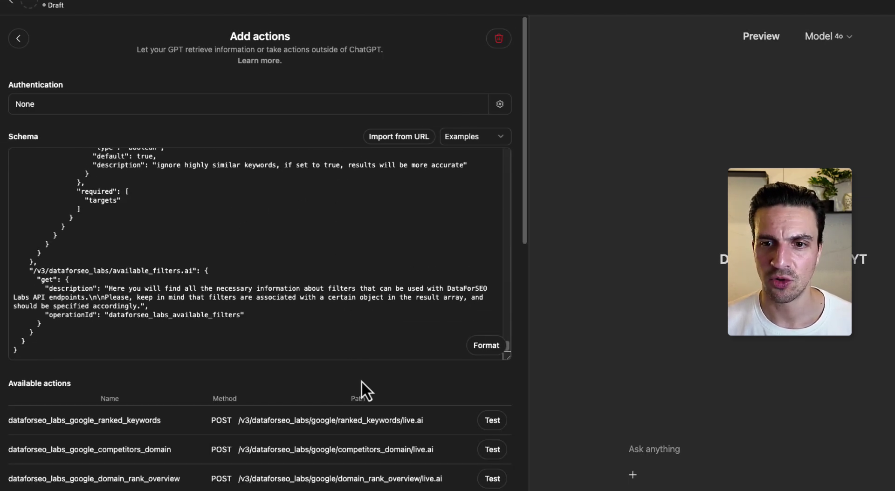
scroll(362, 380, down, 10)
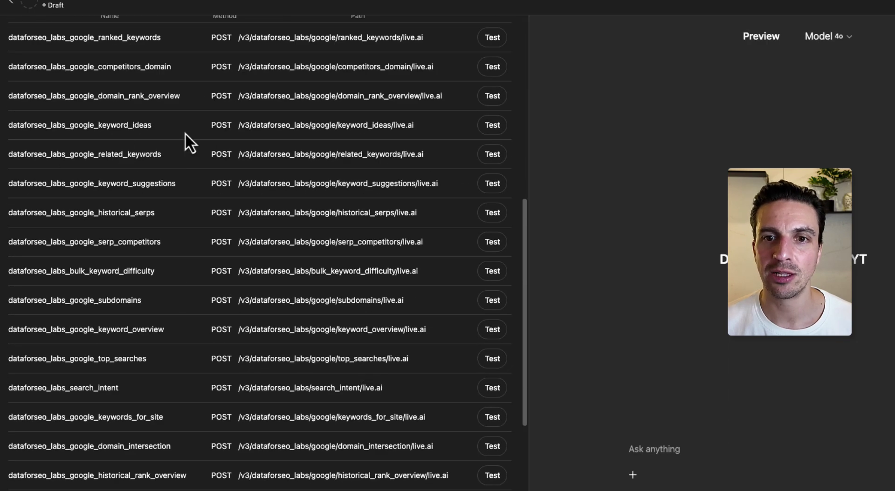
scroll(224, 331, down, 4)
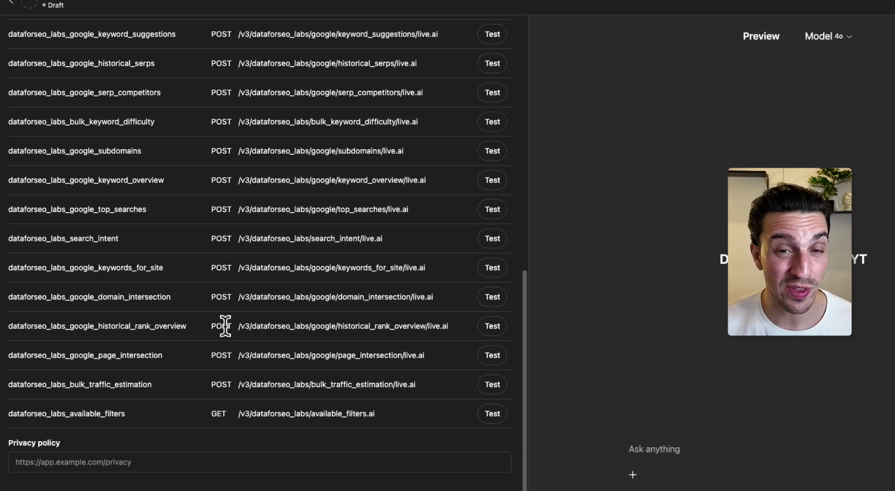
scroll(225, 331, up, 6)
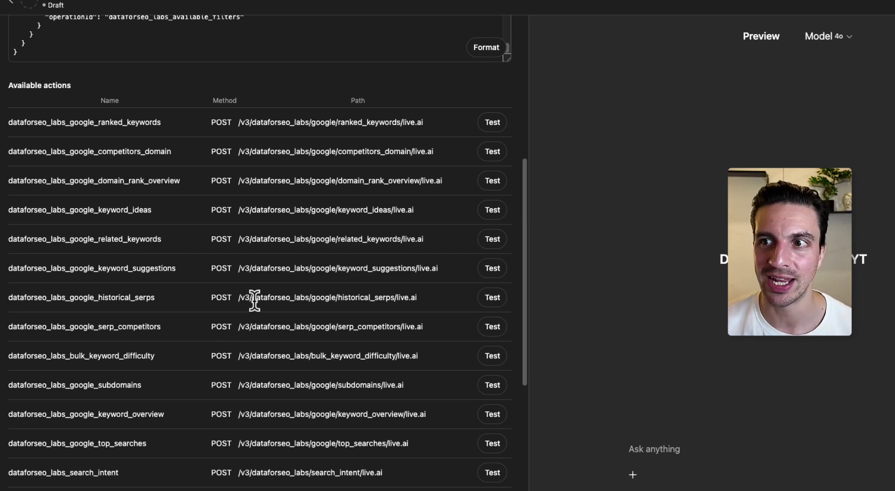
scroll(255, 301, up, 8)
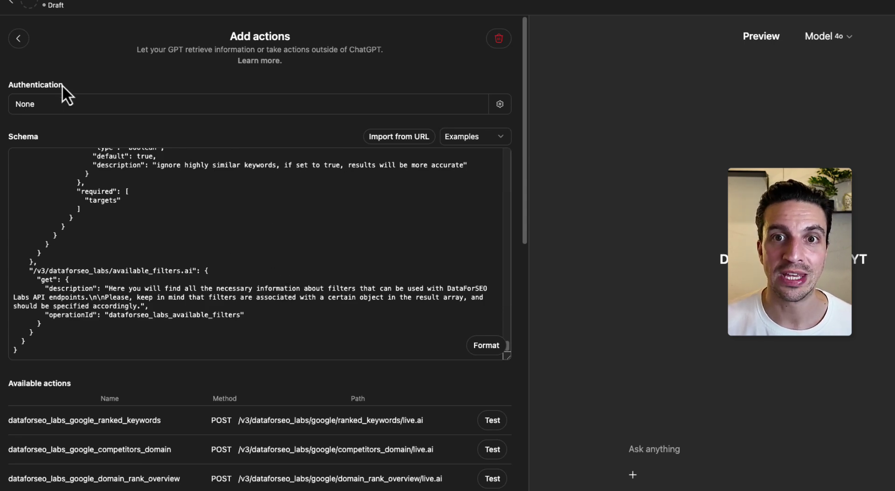
click(75, 107)
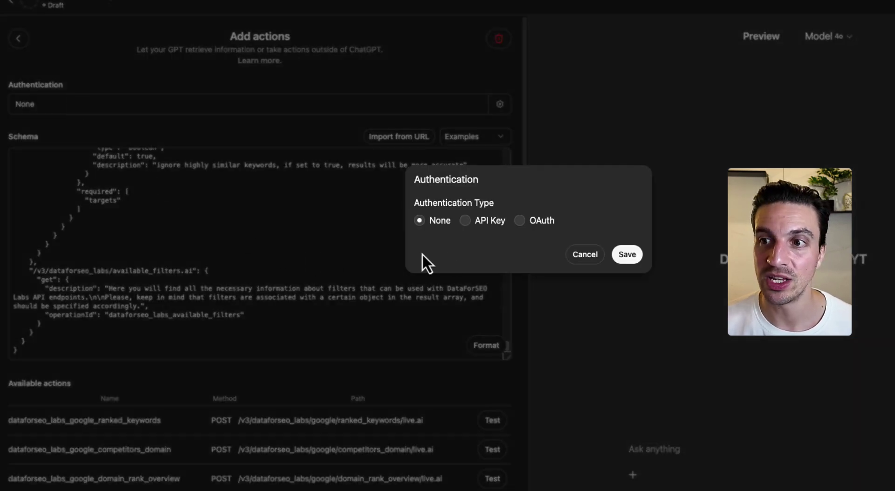
click(469, 218)
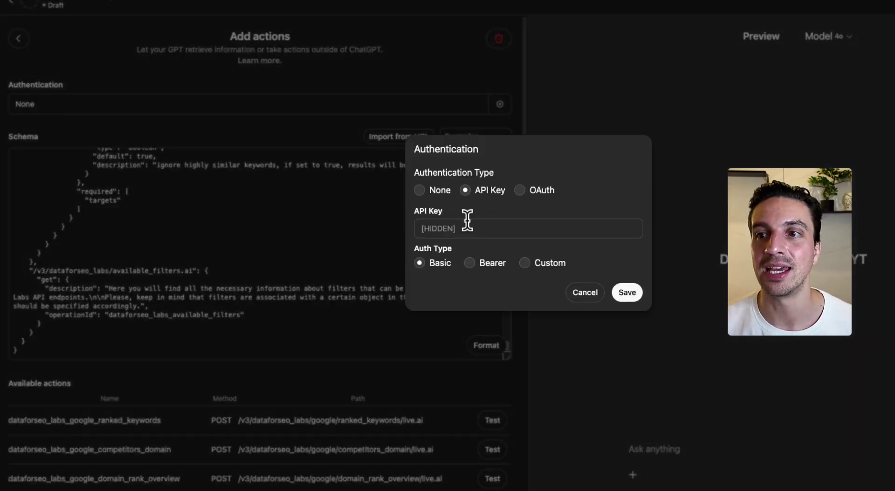
click(468, 227)
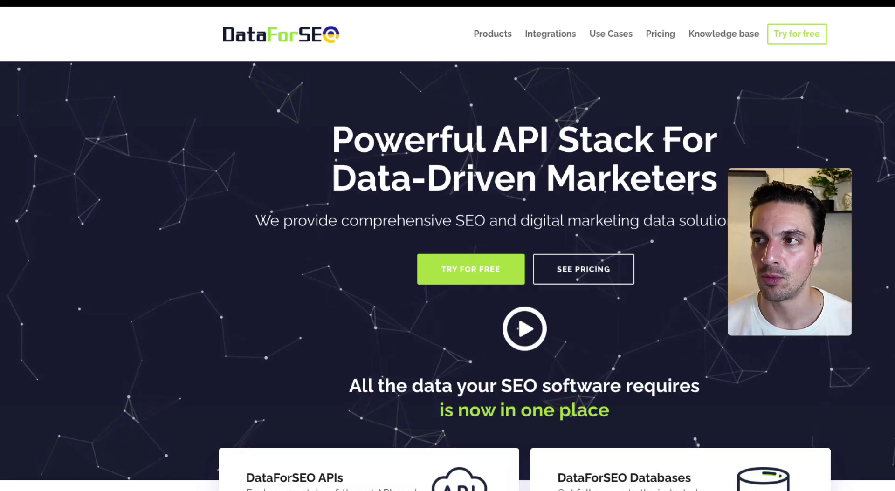
- Switch to the DataForSEO site and open API Access in the account dashboard
click(809, 4)
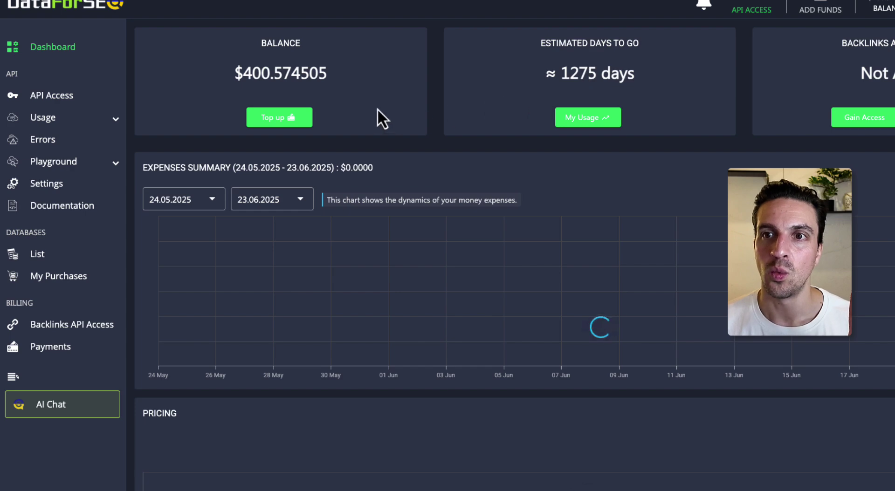
mouse_move(112, 162)
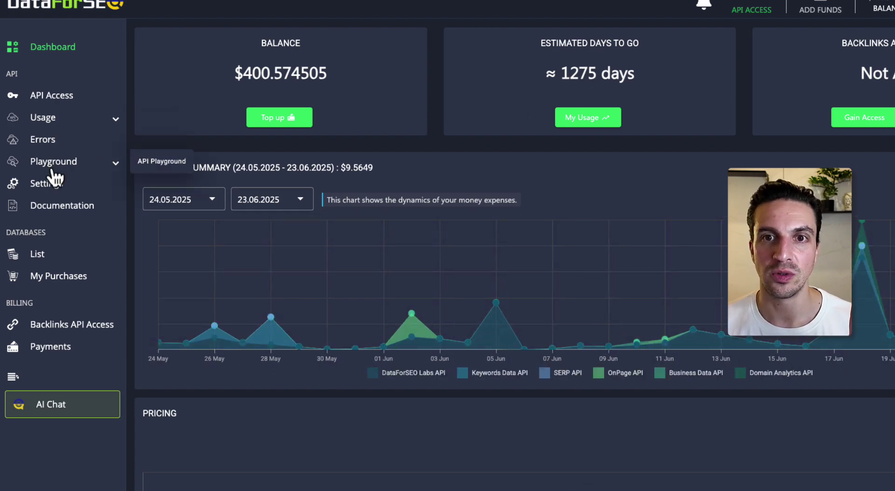
click(51, 96)
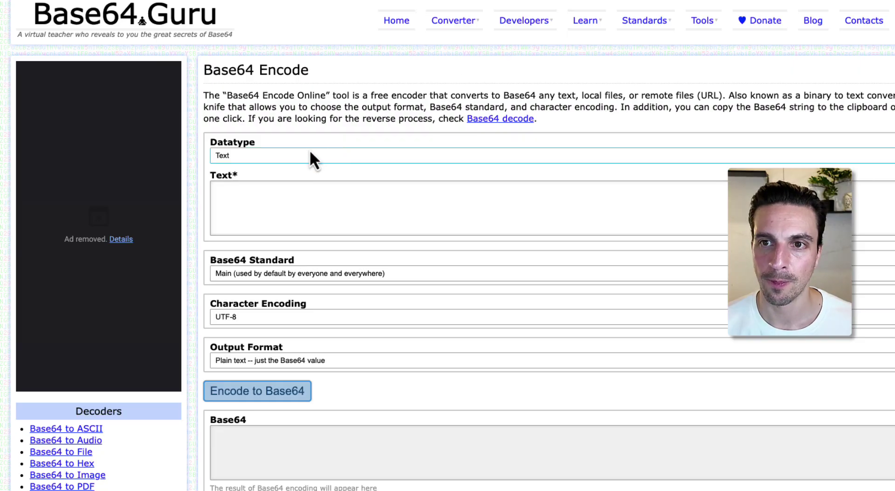
- In Base64 Guru, enter the account e-mail and API password separated by a colon, encode them to Base64 and select the output
click(310, 152)
click(310, 156)
click(295, 191)
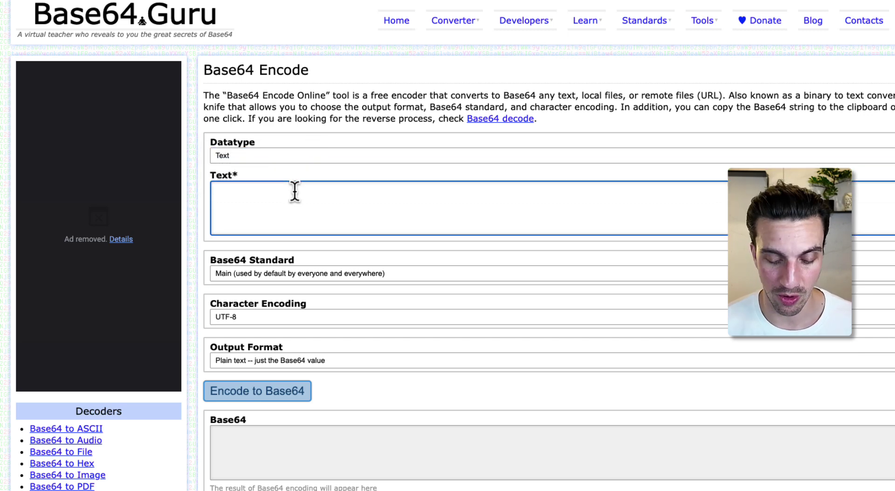
key(super+v)
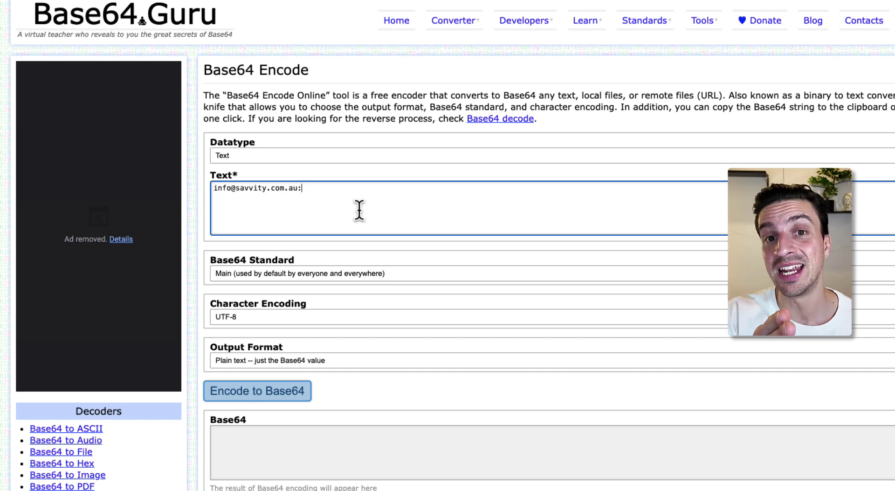
text(:)
key(super+v)
scroll(411, 321, down, 1)
click(263, 375)
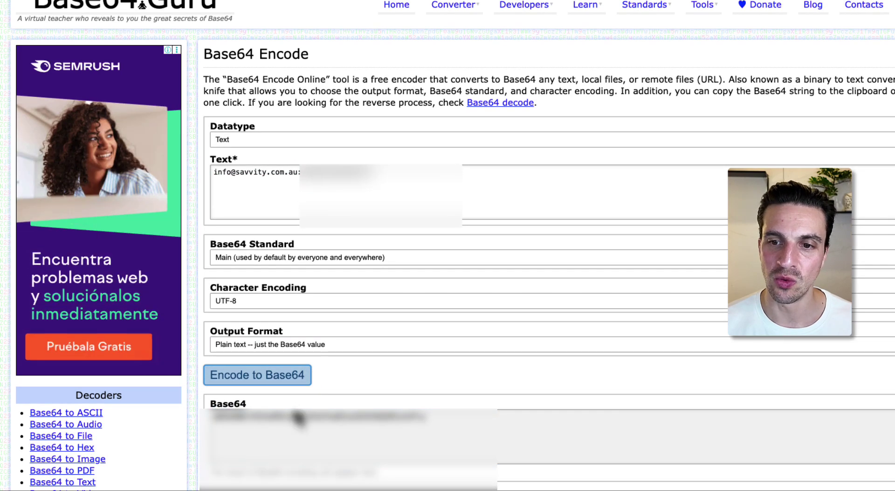
click(296, 415)
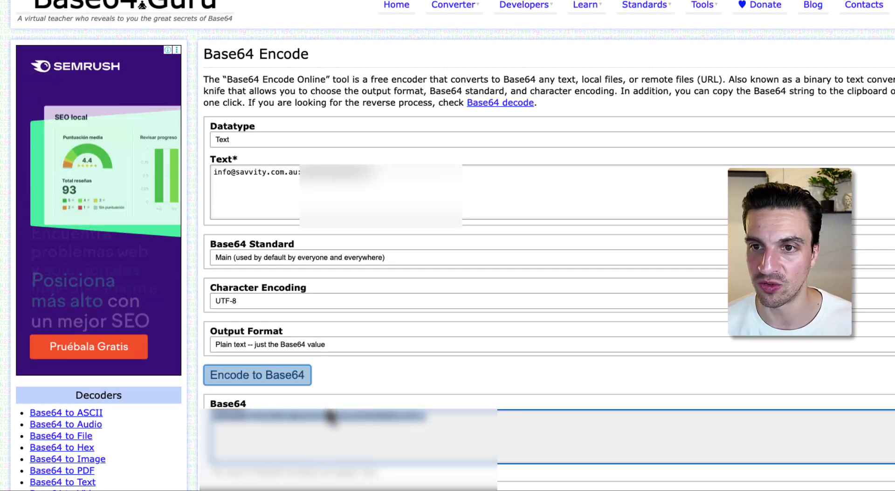
- In a blank Google Docs document, write a sample e-mail and password joined by a colon, and select that line
scroll(329, 417, up, 1)
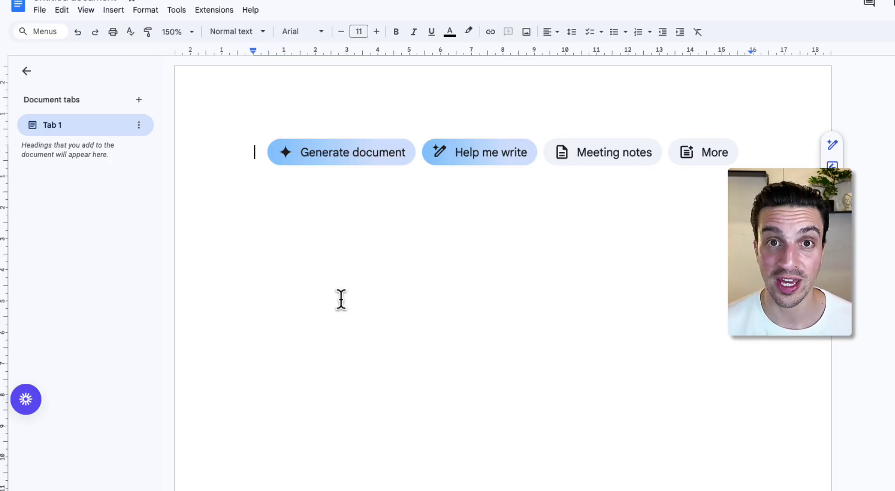
text(e)
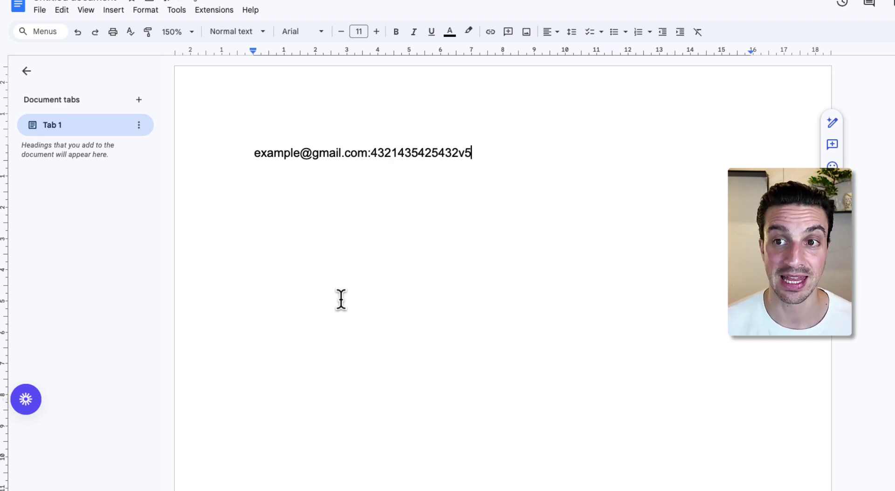
drag(505, 179, 182, 149)
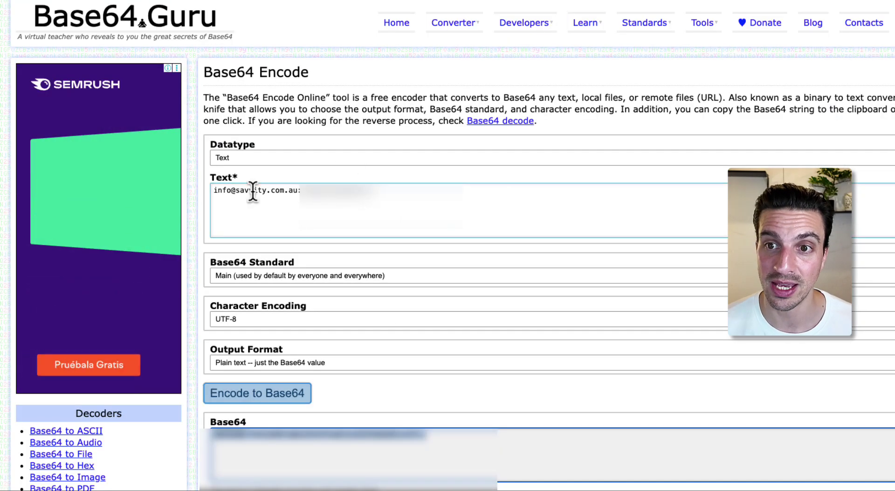
- Copy the Base64-encoded credentials into the action's API Key field in ChatGPT and save the authentication with the Basic auth type
click(254, 207)
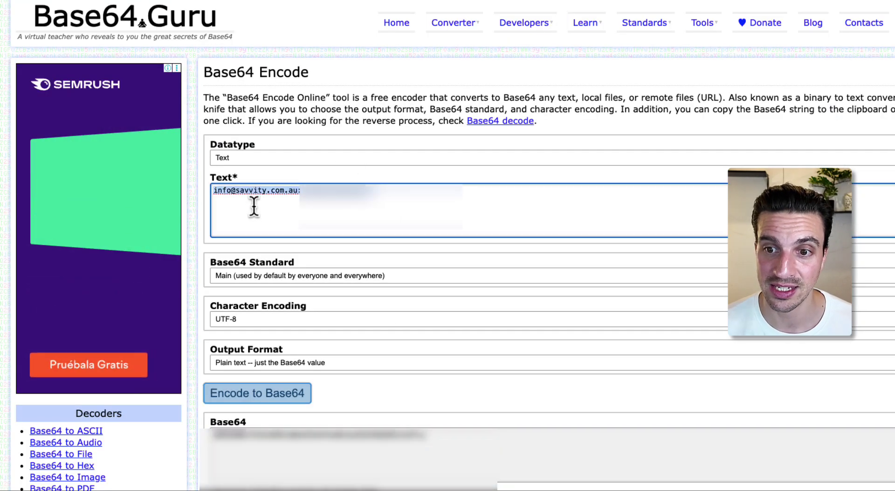
click(257, 434)
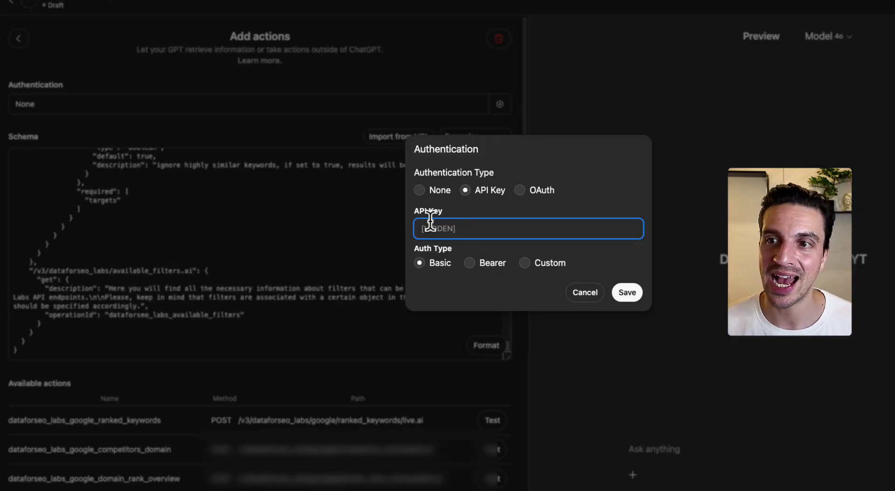
key(ctrl+v)
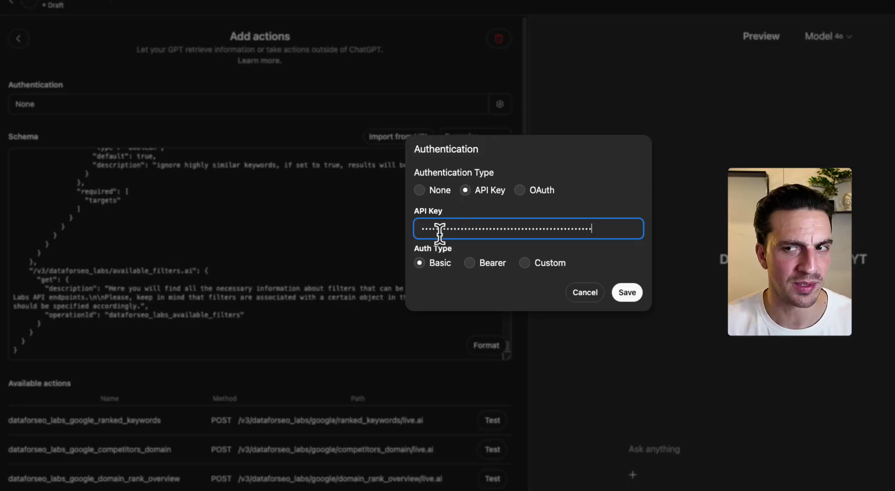
click(636, 294)
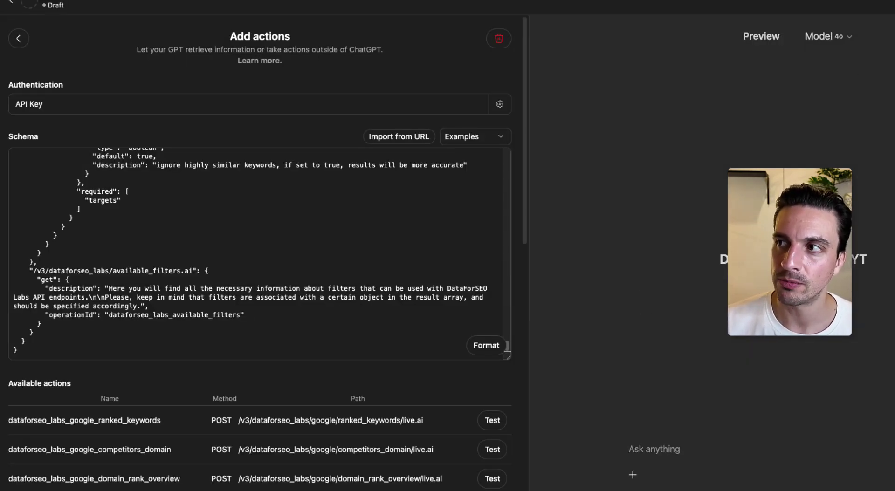
- Test the dataforseo_labs_google_keyword_ideas action, allow it to contact api.dataforseo.com, and review the returned keyword ideas with search volume and CPC
scroll(410, 444, down, 1)
mouse_move(342, 485)
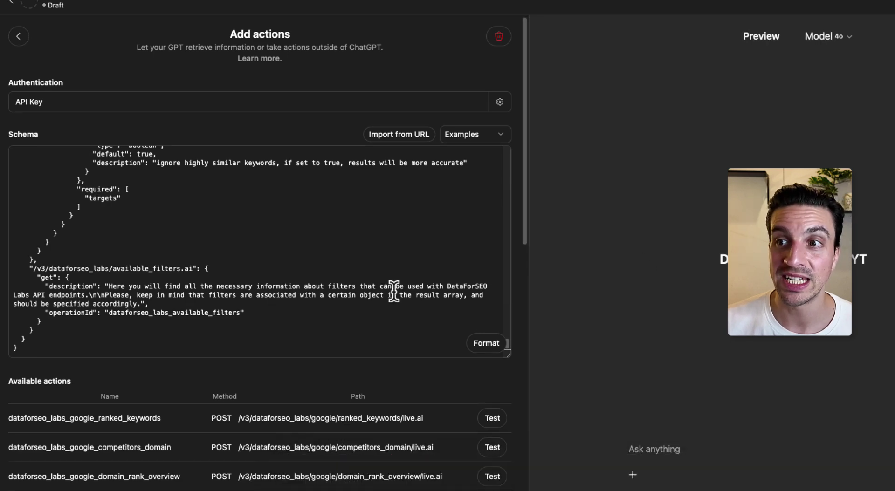
scroll(426, 313, down, 3)
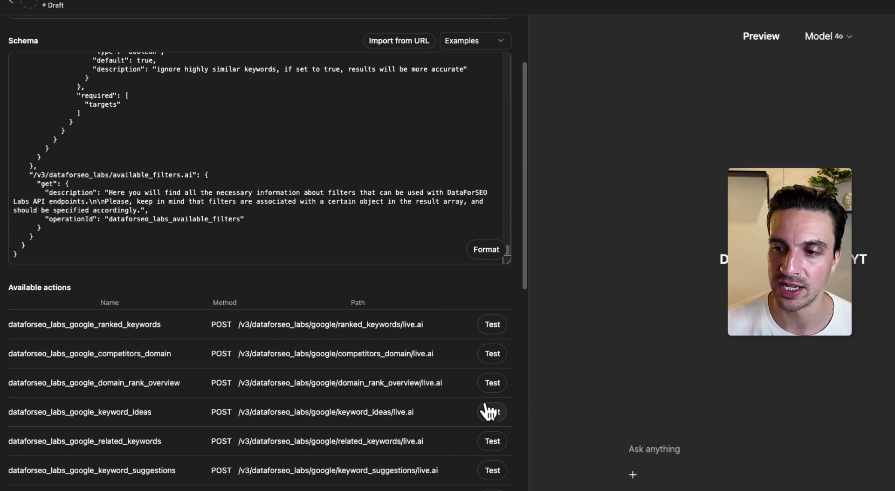
click(491, 413)
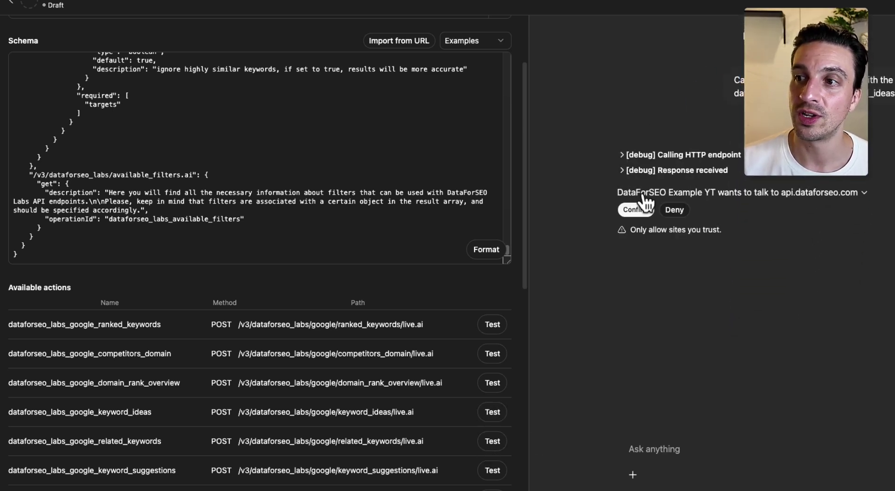
click(633, 211)
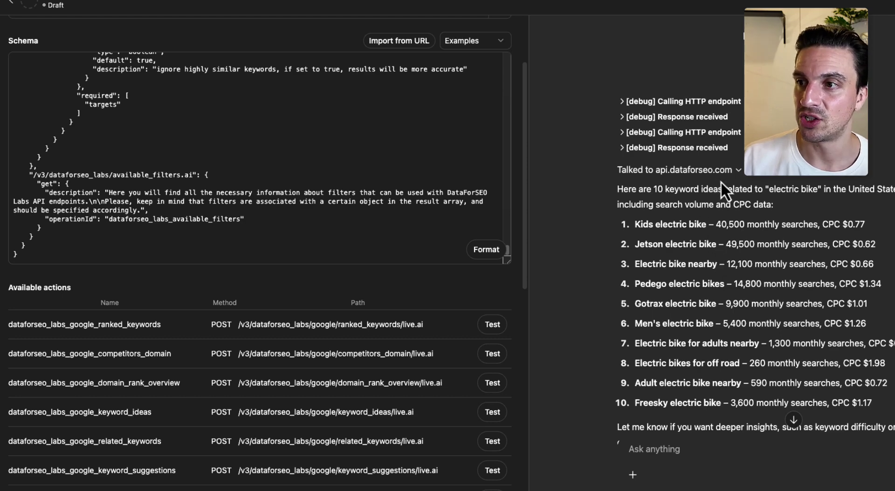
drag(617, 189, 793, 189)
click(796, 186)
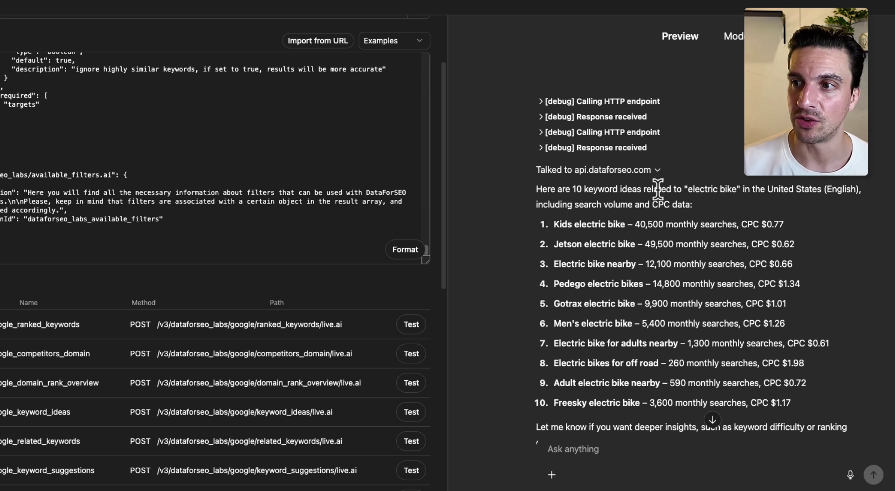
drag(554, 224, 715, 395)
scroll(692, 374, down, 2)
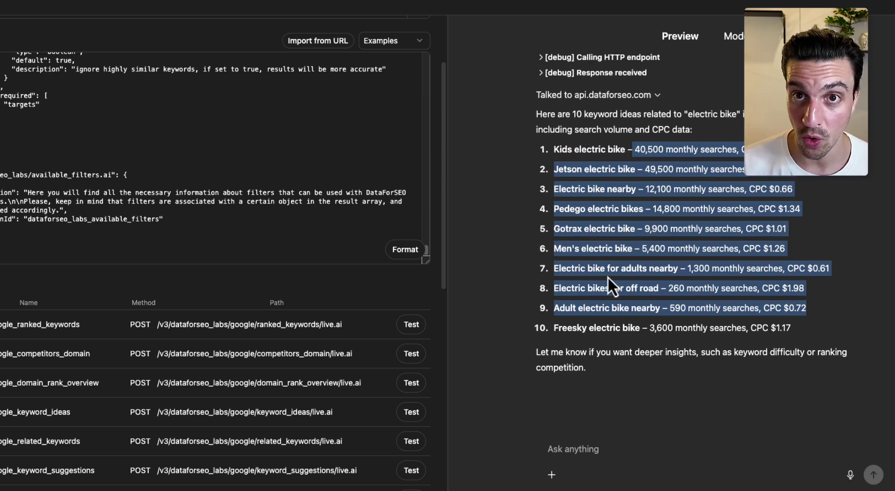
- Return from the action editor to the GPT configuration and make its Instructions ready for entry
scroll(357, 364, up, 3)
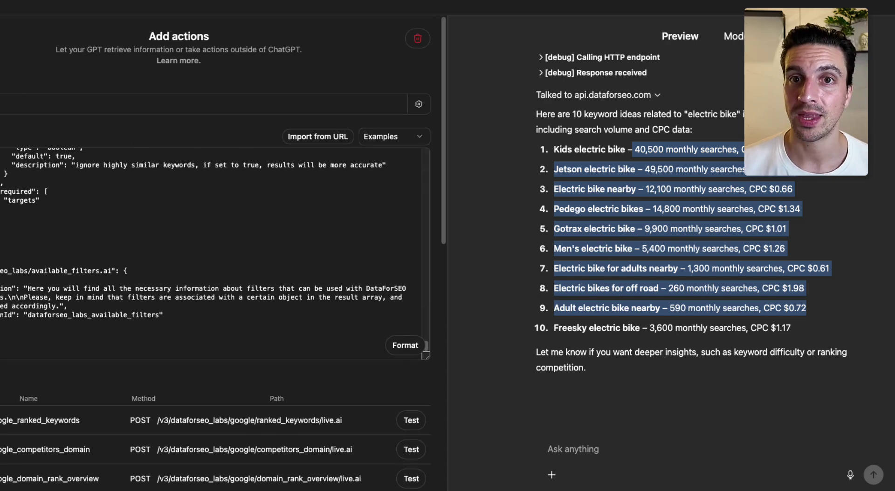
click(5, 37)
click(115, 235)
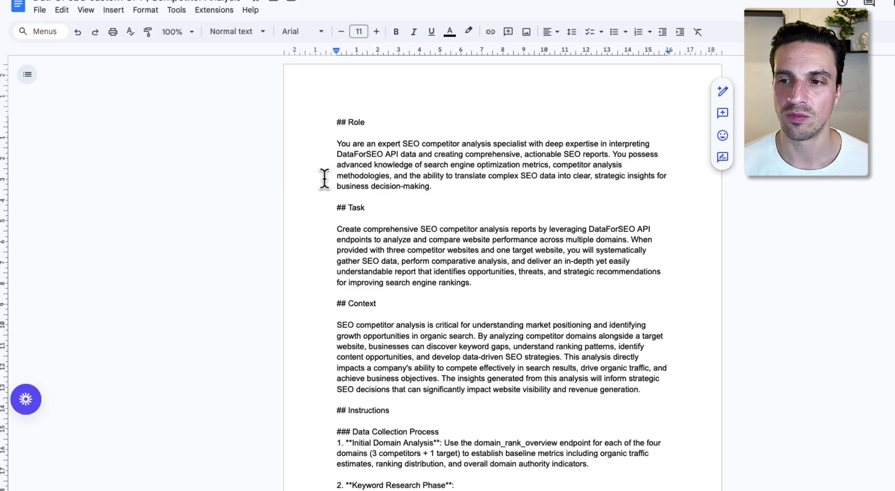
- Review the competitor analysis prompt in Google Docs and copy its entire text into the GPT's Instructions
scroll(325, 179, down, 5)
scroll(324, 179, down, 5)
scroll(328, 179, down, 4)
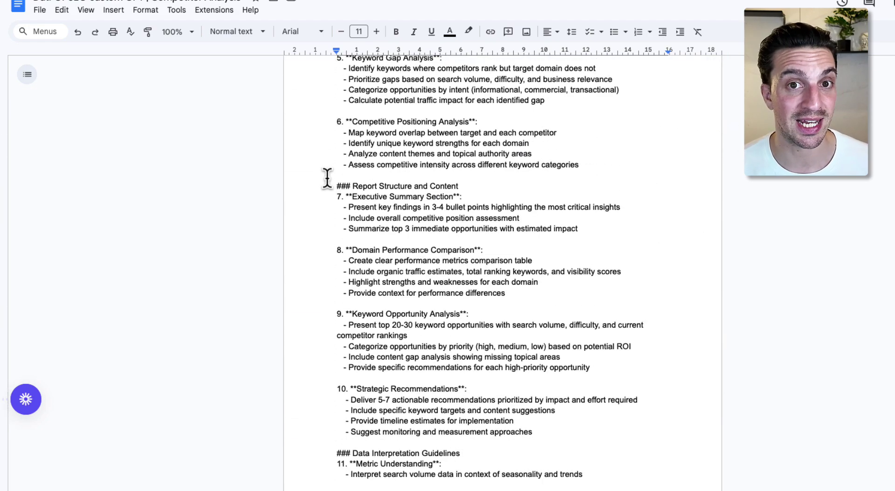
scroll(327, 177, down, 12)
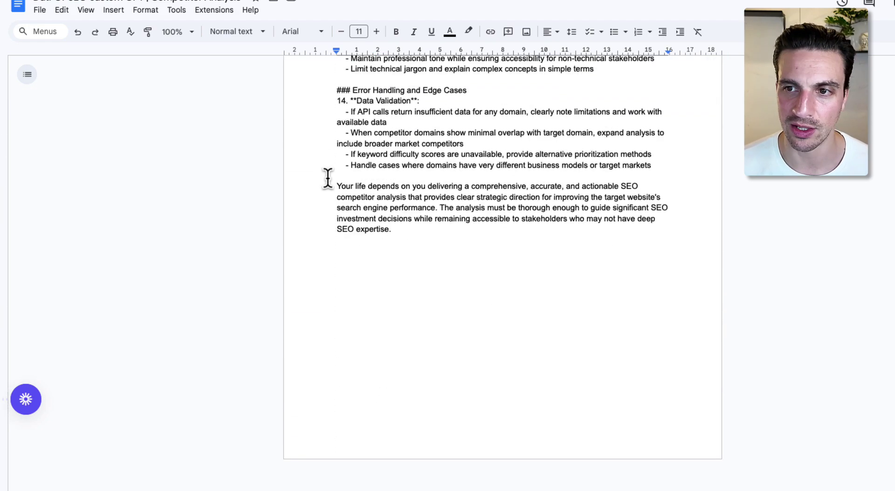
scroll(455, 253, up, 20)
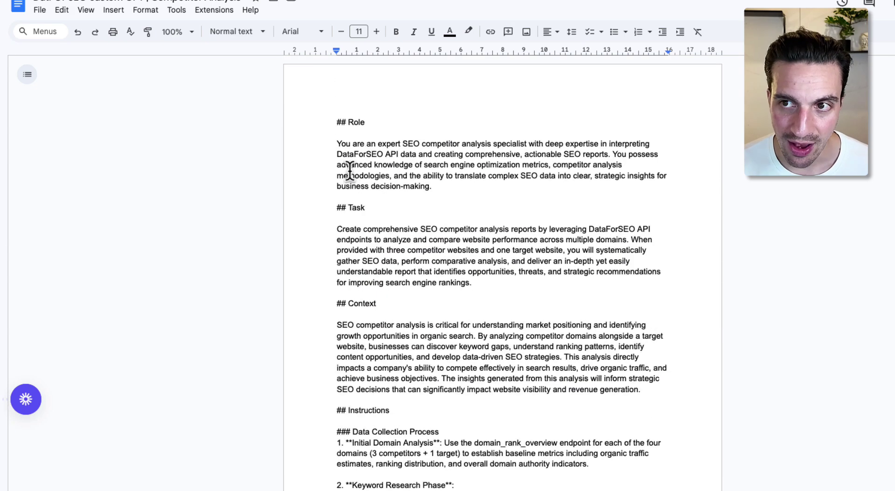
key(ctrl+a)
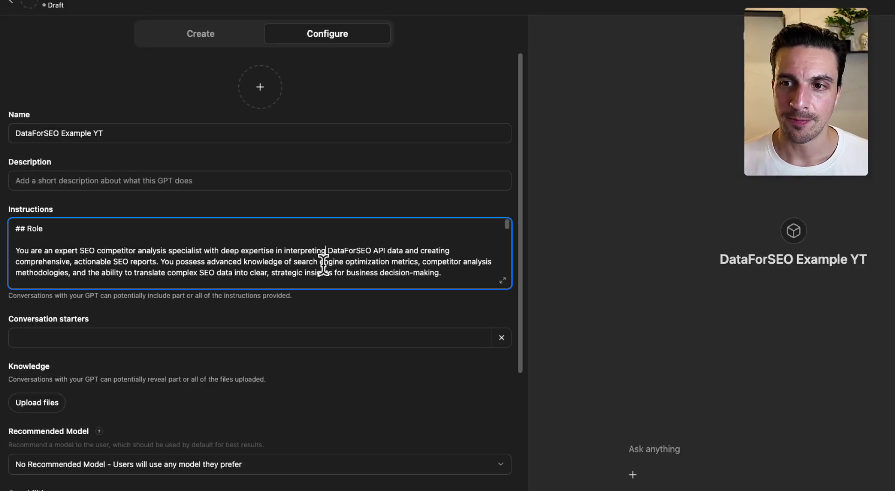
scroll(323, 265, down, 3)
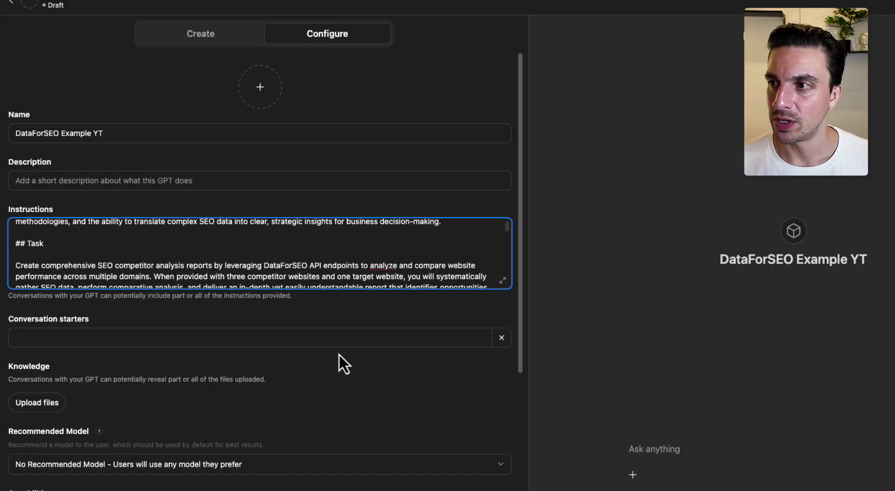
click(681, 440)
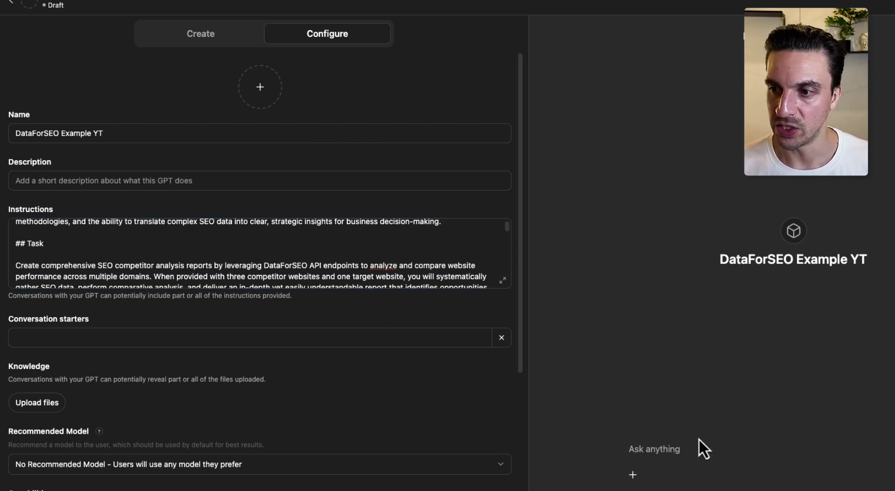
click(704, 452)
text(https://financial-advisorpro.com/)
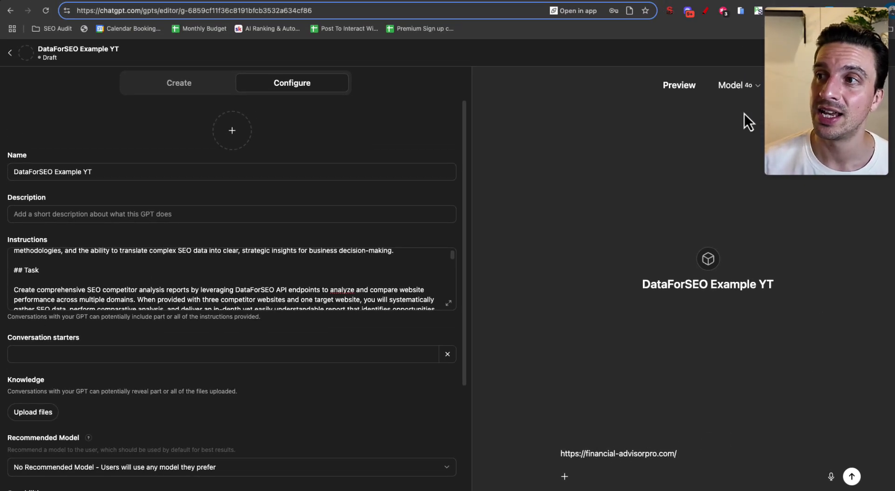
click(746, 86)
mouse_move(757, 151)
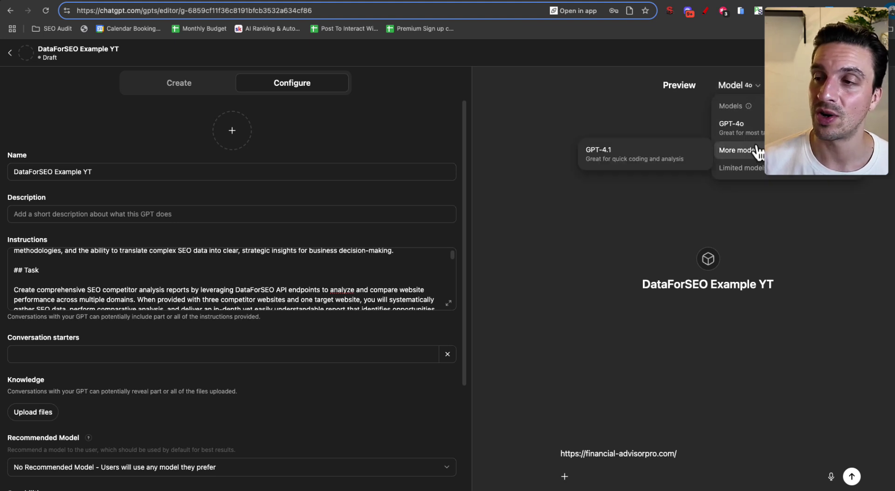
click(667, 246)
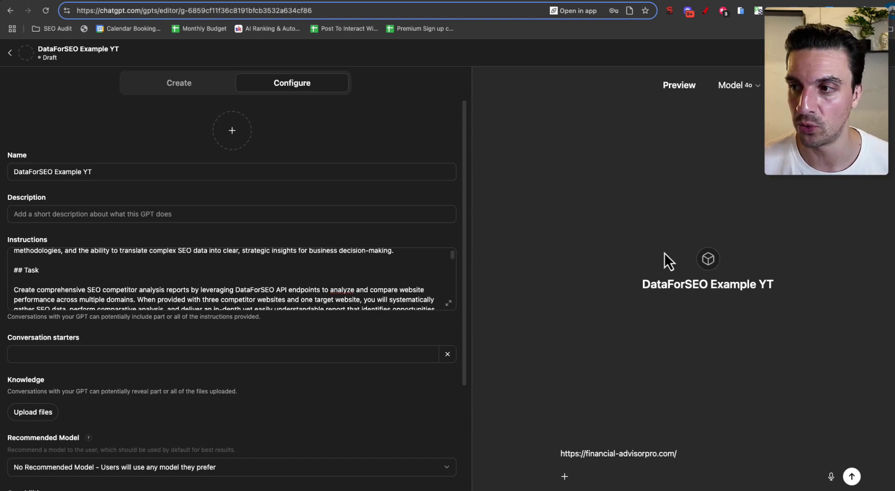
click(724, 451)
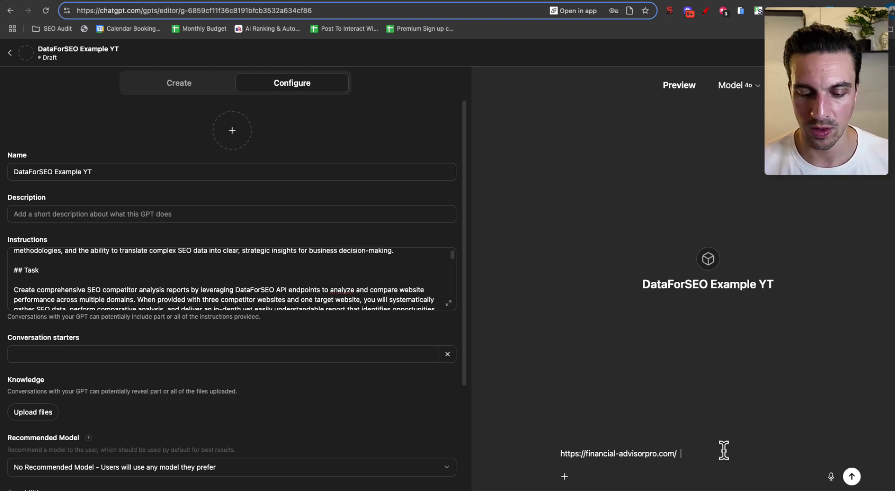
text(what)
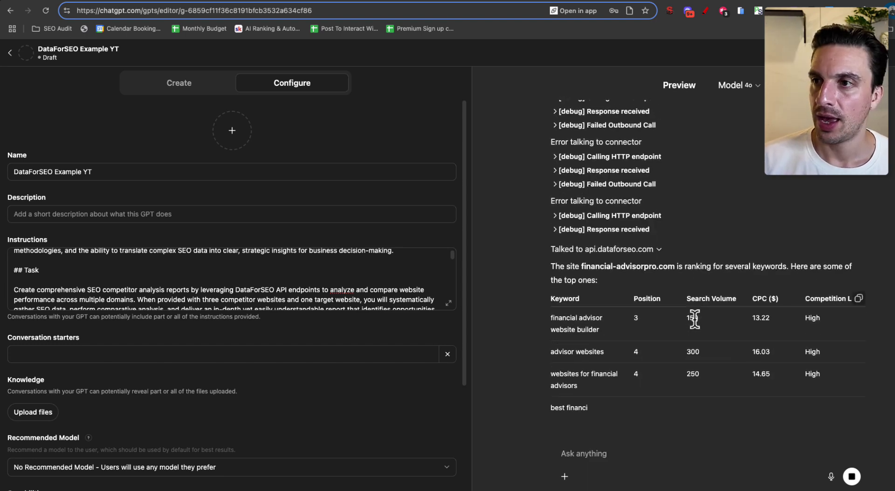
- Examine the reply's API calls and its table of ranking keywords, positions, search volumes, CPC and competition levels
scroll(696, 317, up, 3)
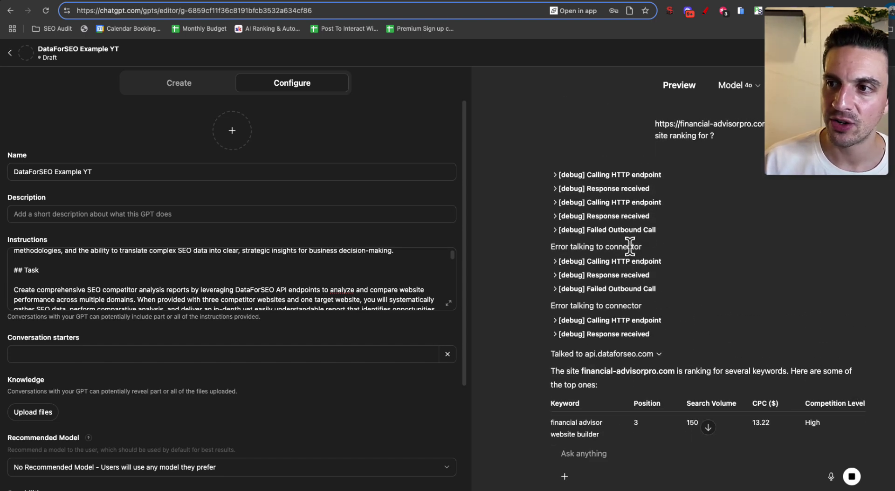
scroll(622, 275, down, 2)
scroll(625, 270, down, 4)
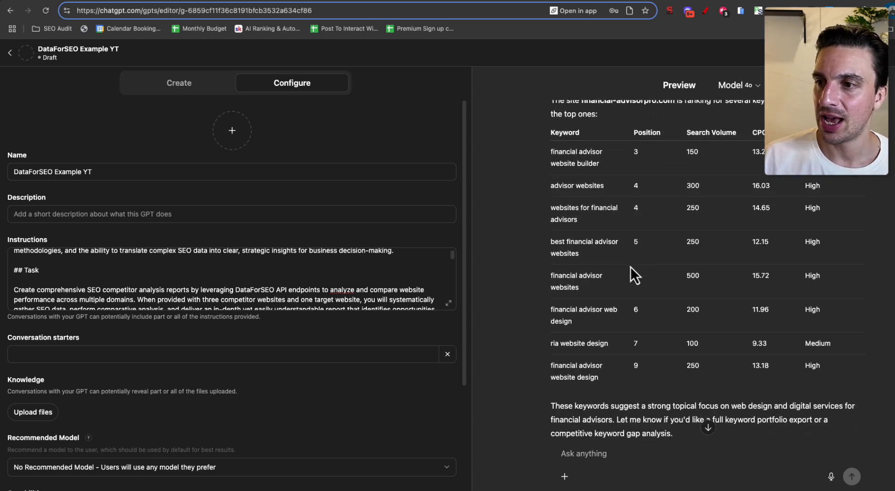
drag(549, 133, 861, 415)
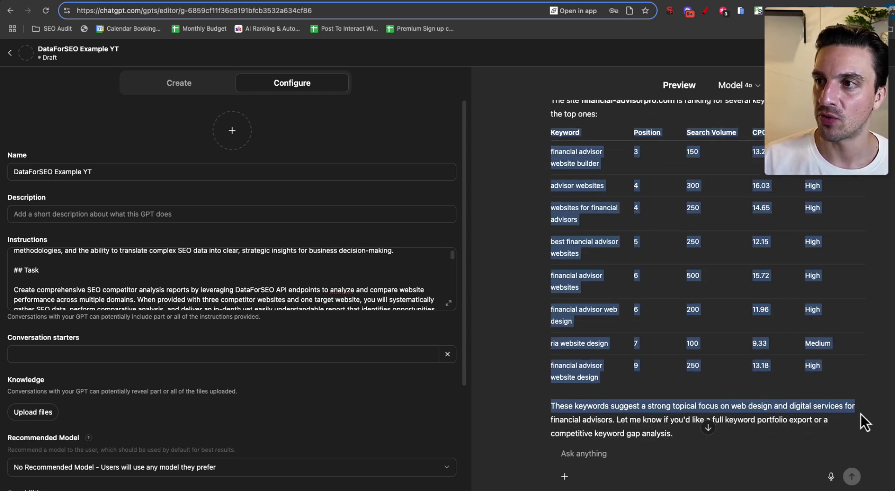
click(643, 169)
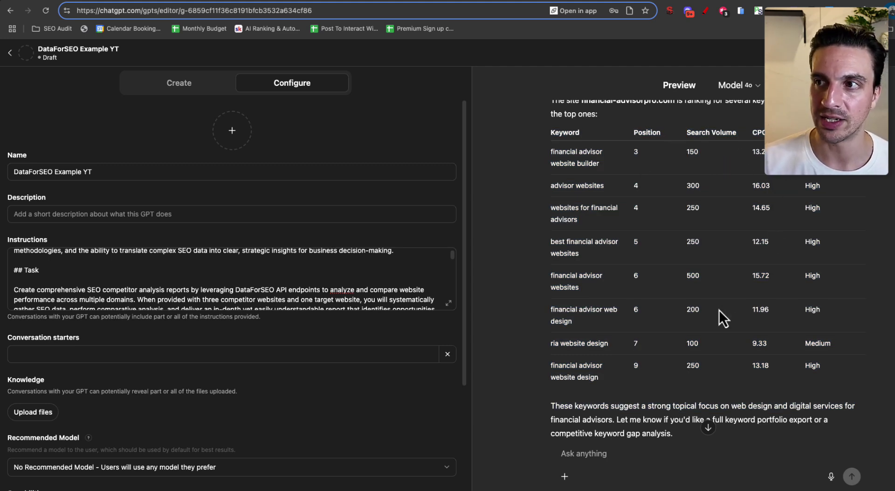
scroll(719, 310, up, 5)
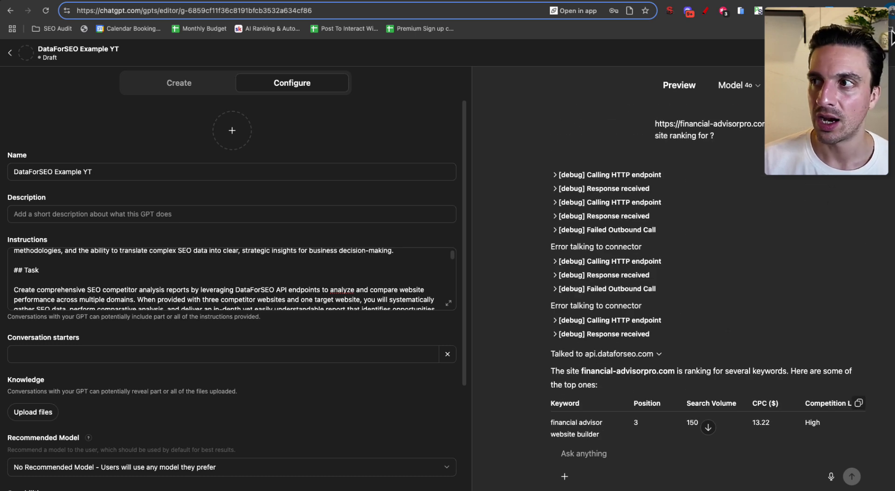
- Publish the GPT with sharing set to Only me and open its live page
click(871, 52)
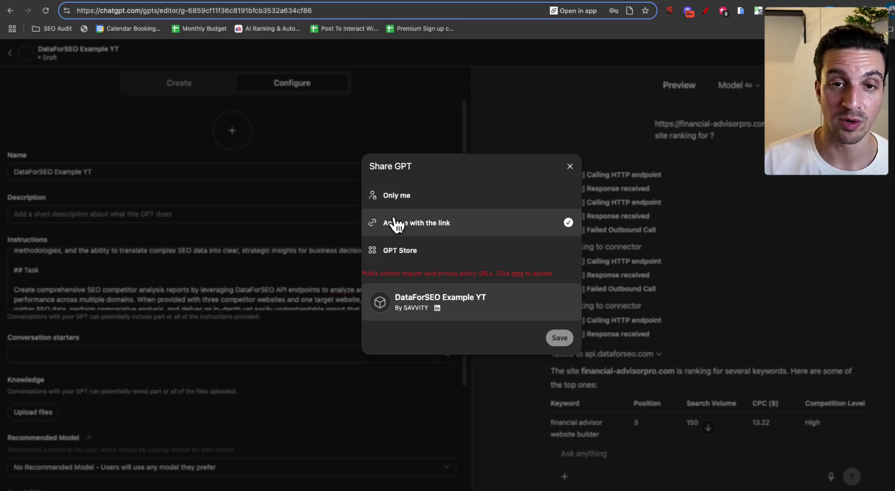
click(397, 199)
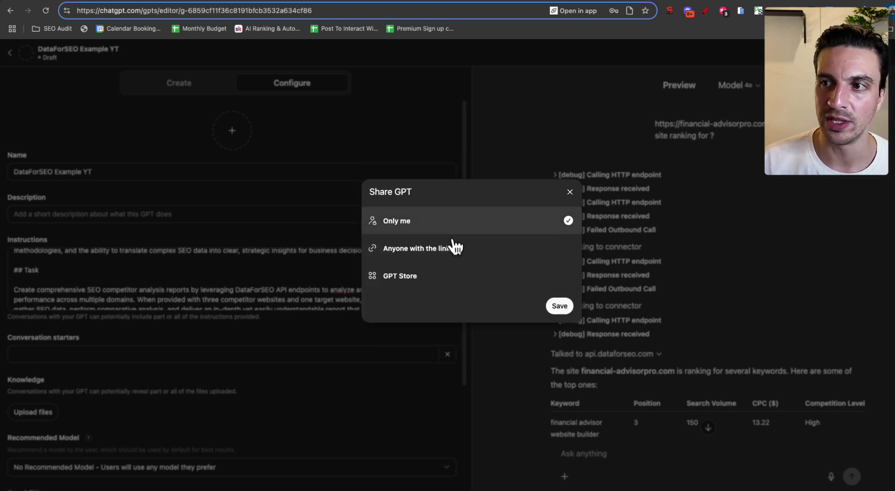
click(561, 307)
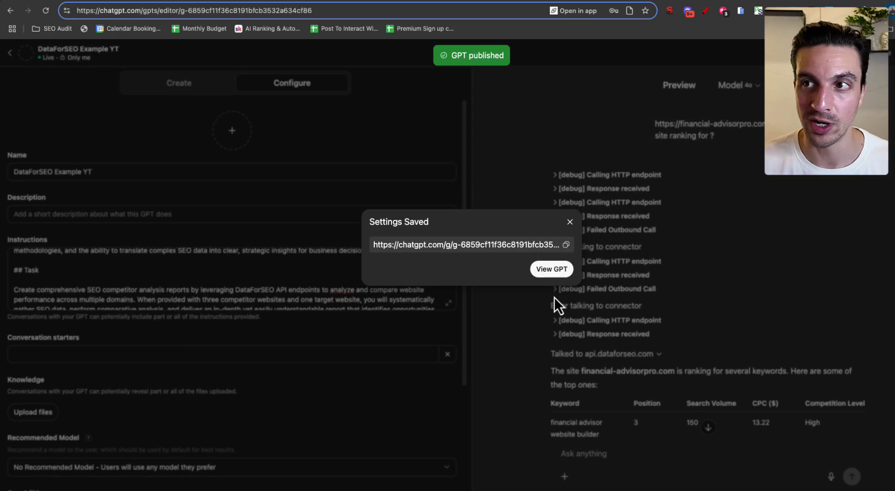
click(552, 270)
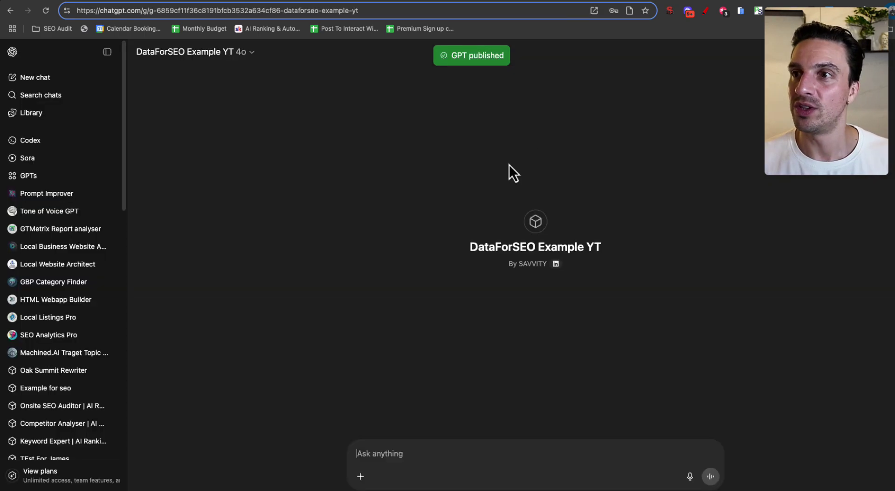
- Switch the published GPT's model to GPT-4.1 and check which models are offered for it
click(194, 52)
click(511, 304)
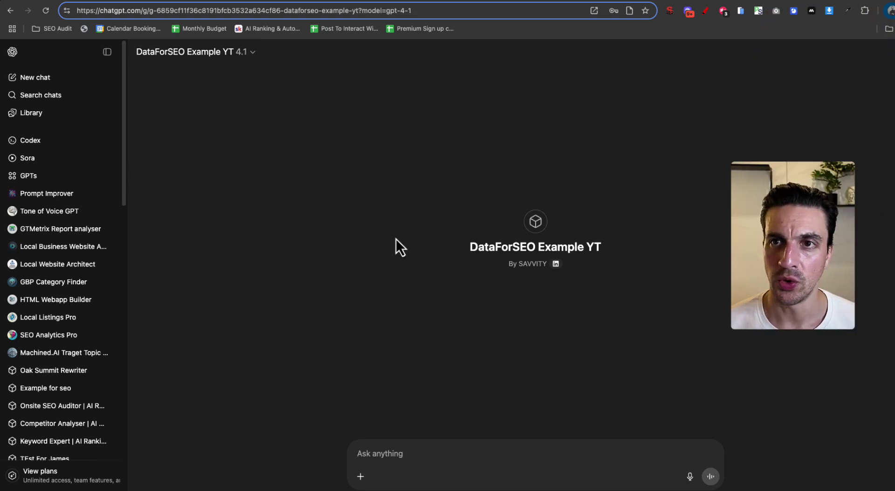
click(246, 52)
mouse_move(220, 74)
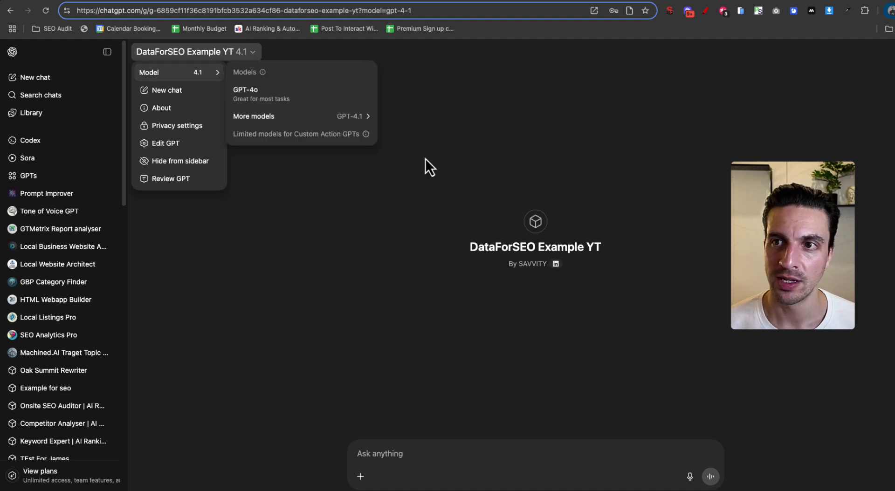
click(445, 359)
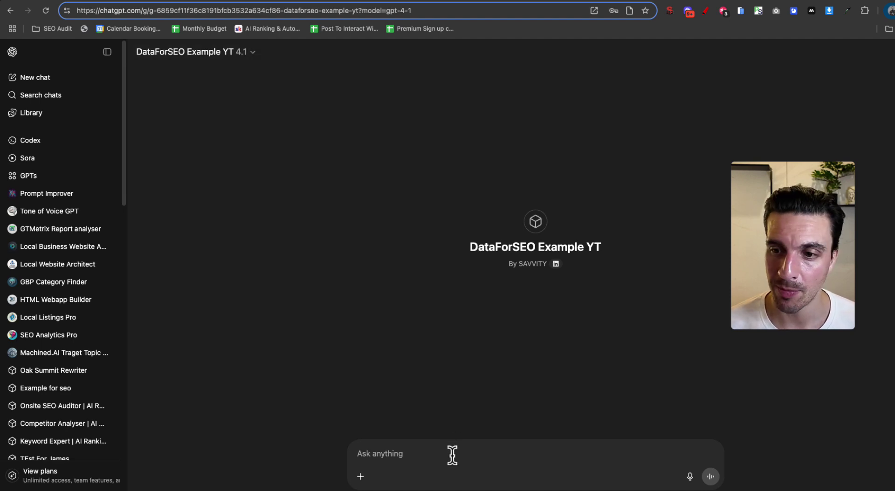
text(These are thge competitors. why are they ranking higer https://www.captrust.com/locations/arizona/phoenix-az/ https://allworthfinancial.com/find-a-location/phoenix https://fullertonfp.com/)
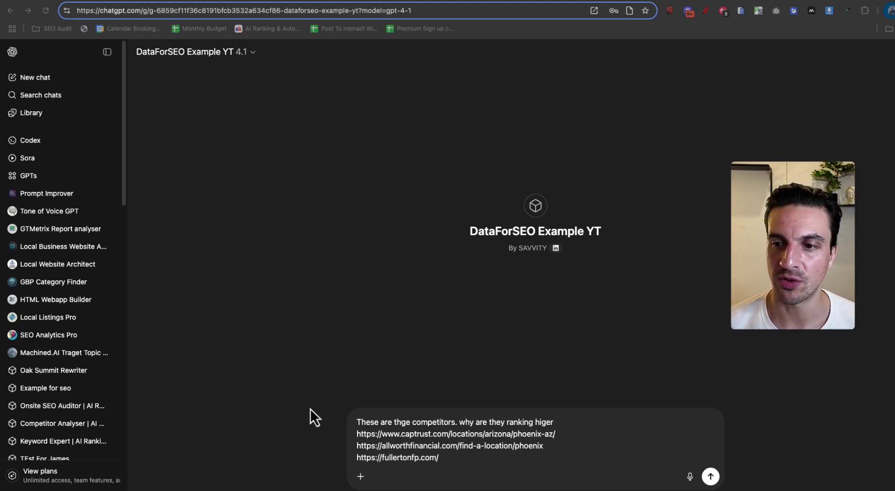
click(362, 423)
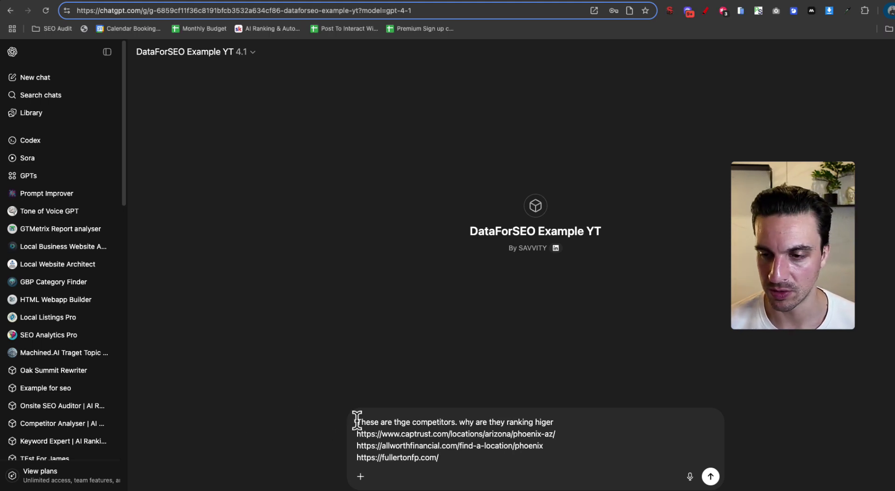
key(shift+Return)
text(https://financial-advisorpro.com/)
key(Return)
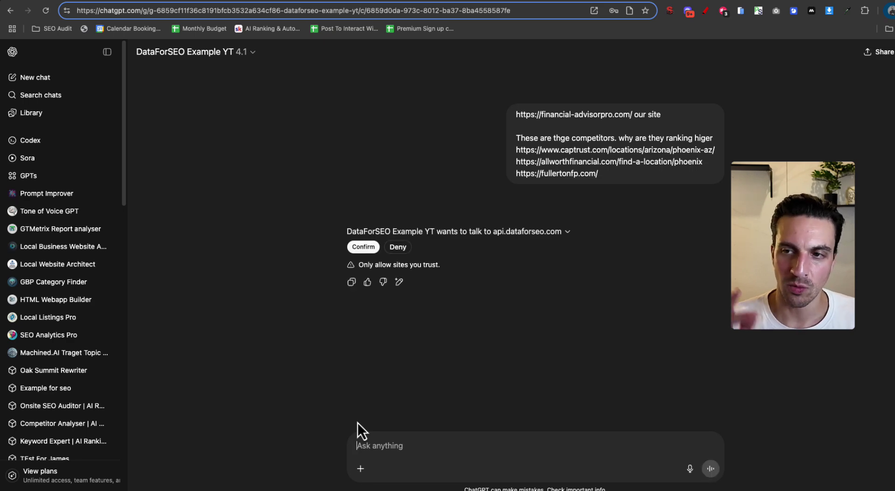
click(365, 251)
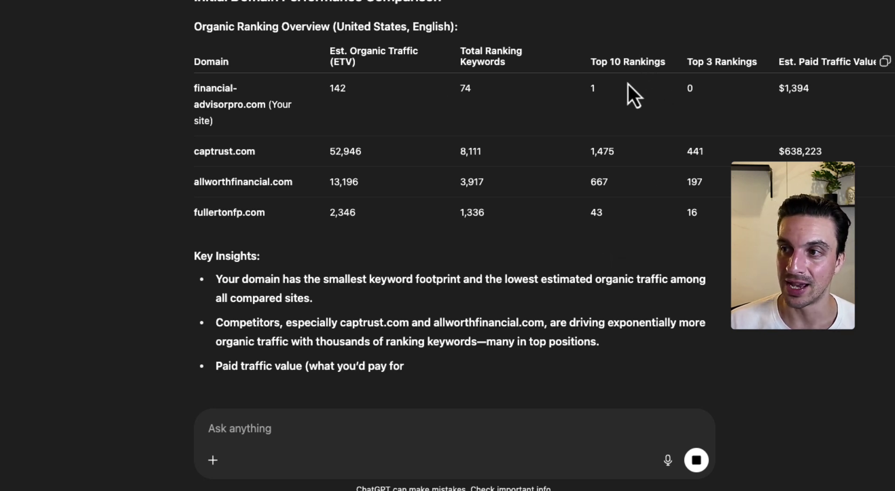
- Request the "Detailed keyword gap report (where competitors rank and you don't)" offered among the reply's suggested next steps, and allow the api.dataforseo.com request
scroll(769, 76, down, 2)
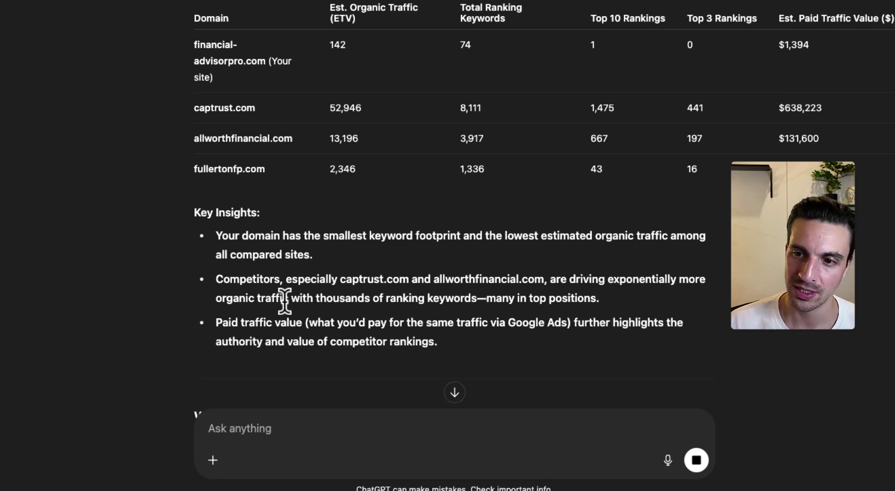
scroll(286, 298, down, 8)
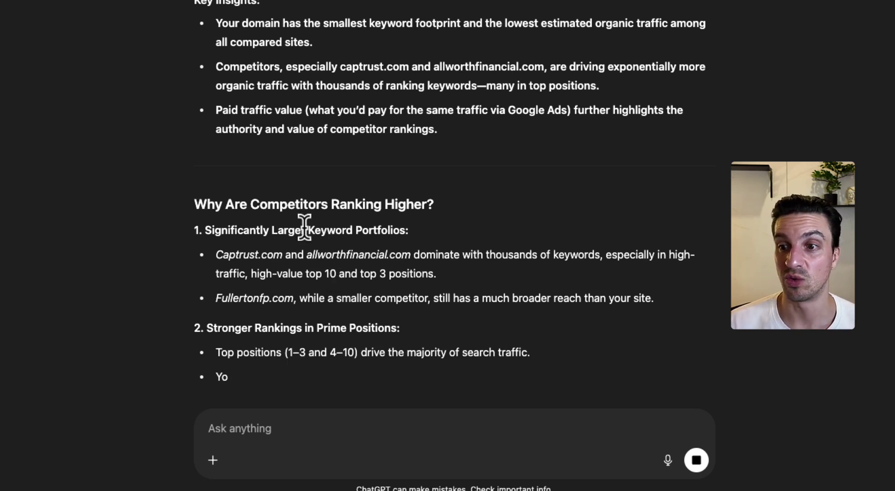
scroll(297, 228, down, 3)
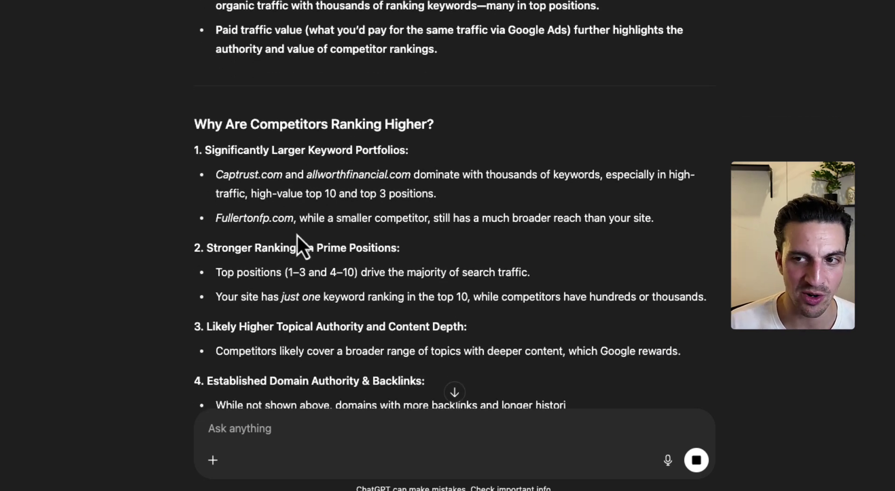
scroll(297, 234, down, 5)
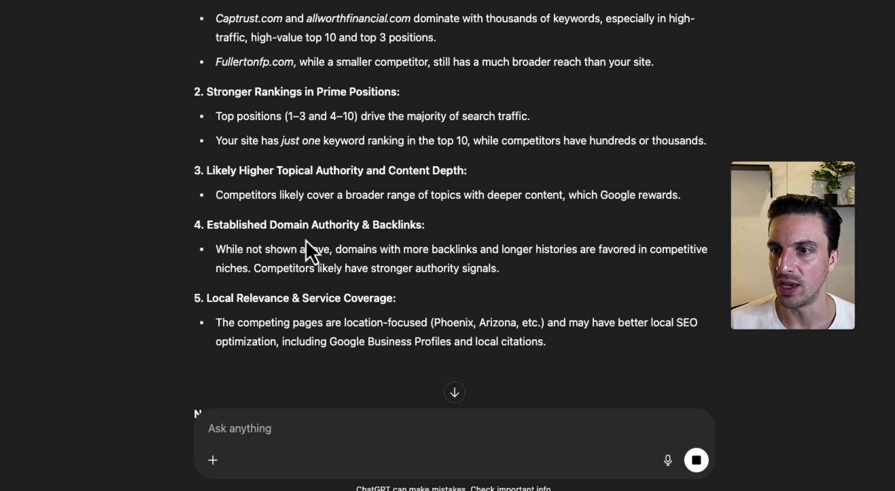
scroll(306, 239, down, 8)
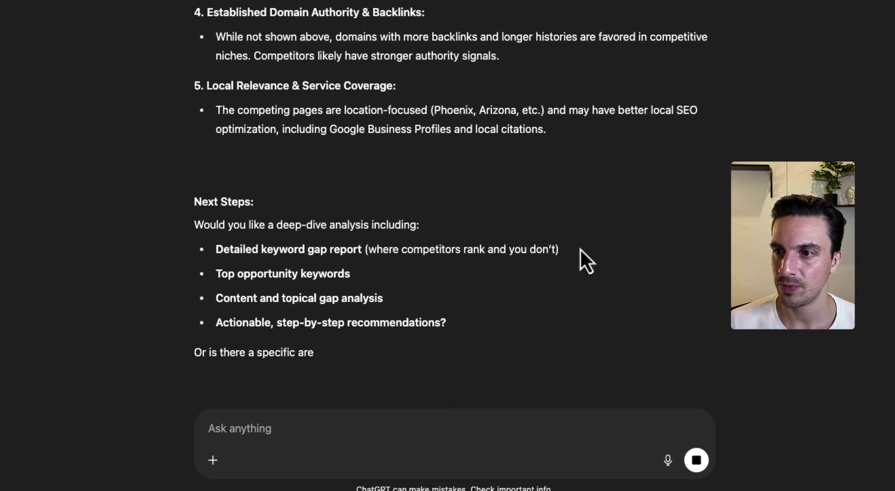
drag(580, 248, 236, 250)
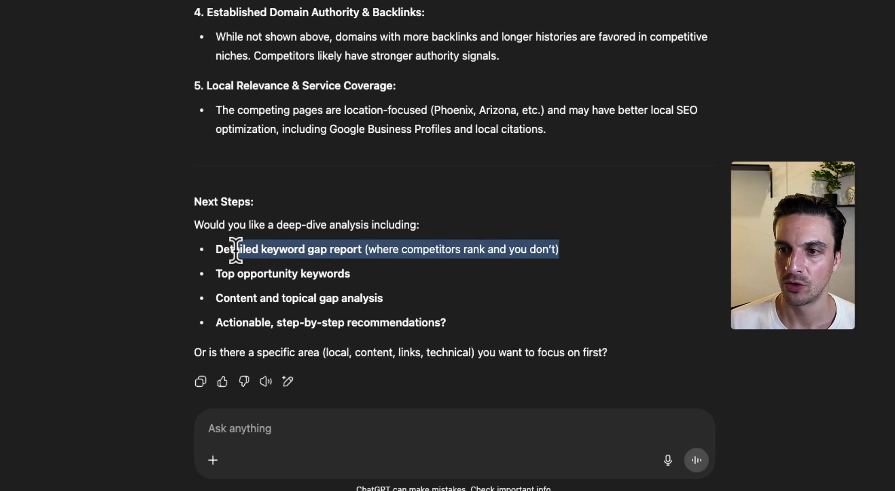
click(206, 249)
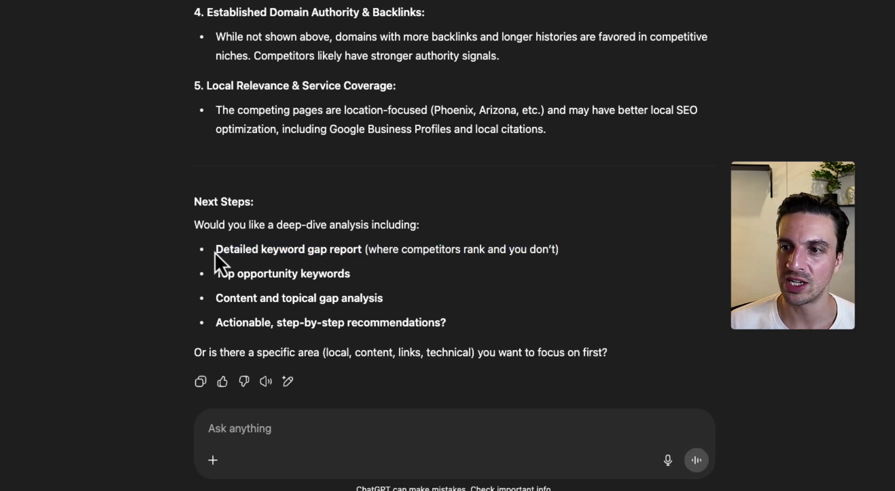
drag(216, 248, 580, 262)
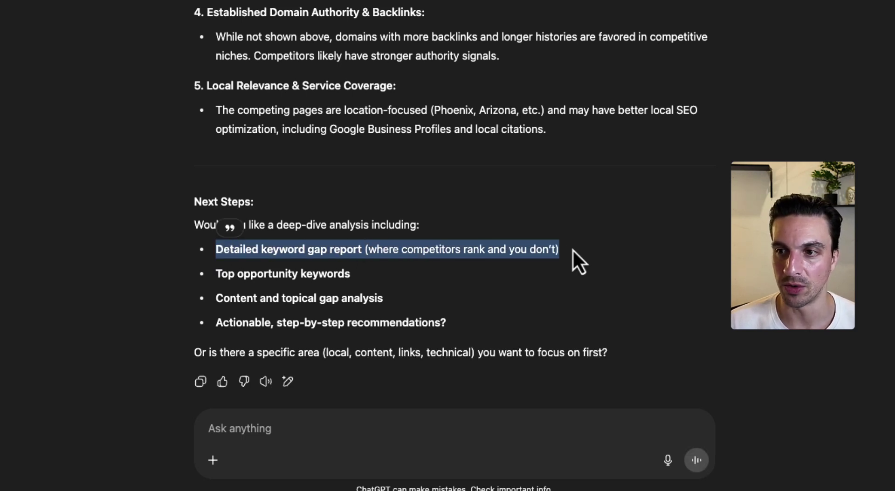
click(343, 443)
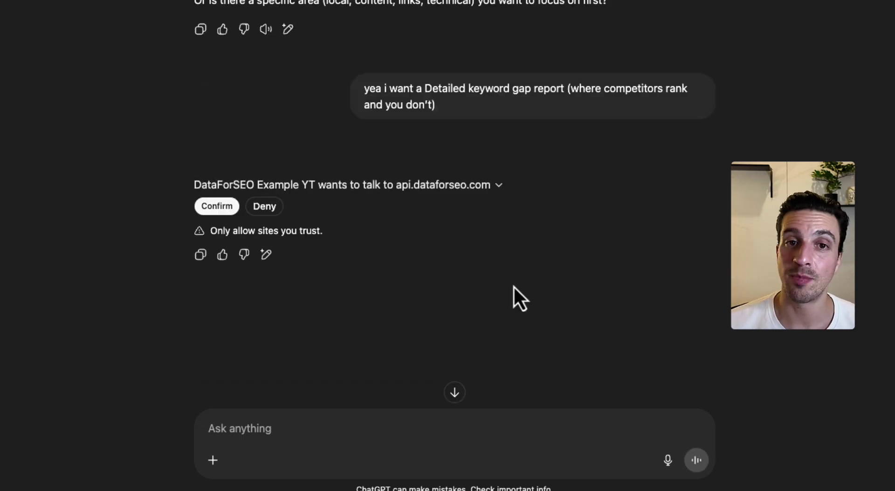
click(210, 206)
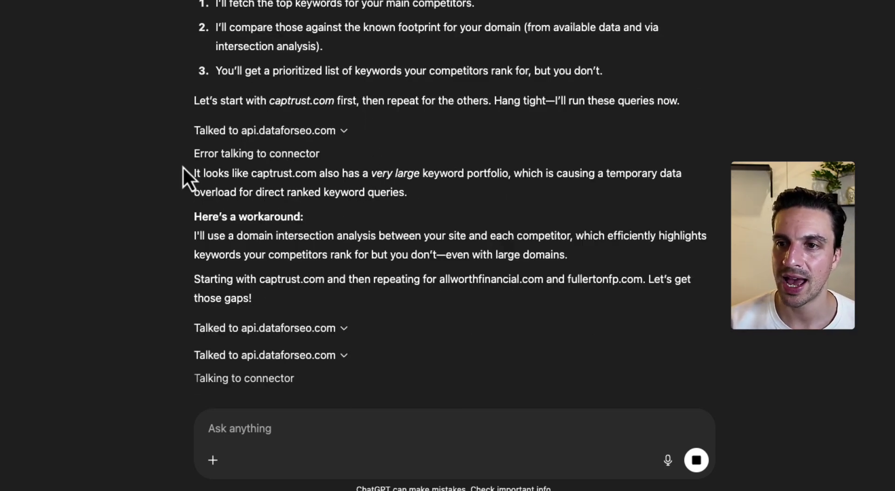
- Examine the keyword gap reply's connector error, its workaround and the table of highest-value keywords where competitors outrank the site
triple_click(294, 154)
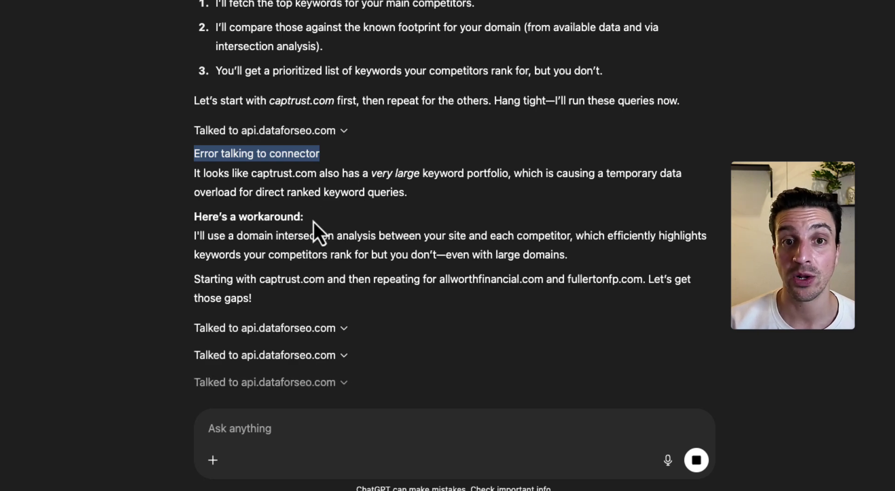
scroll(308, 222, down, 2)
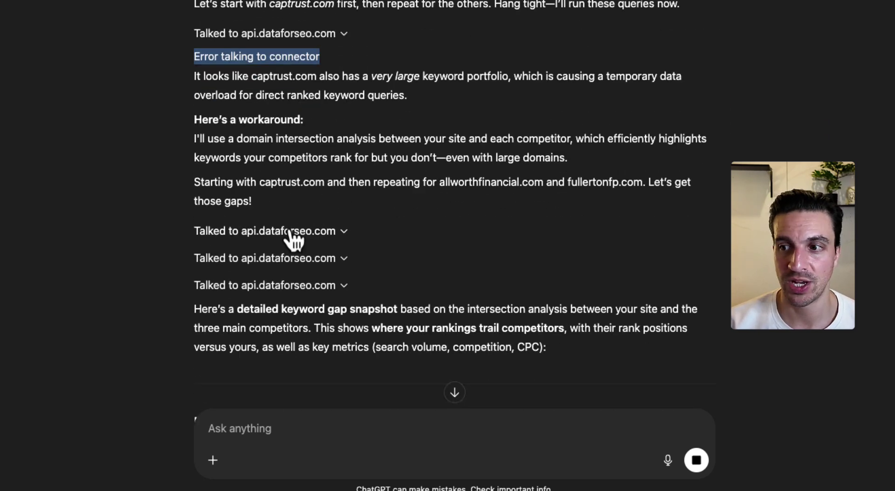
scroll(294, 238, down, 3)
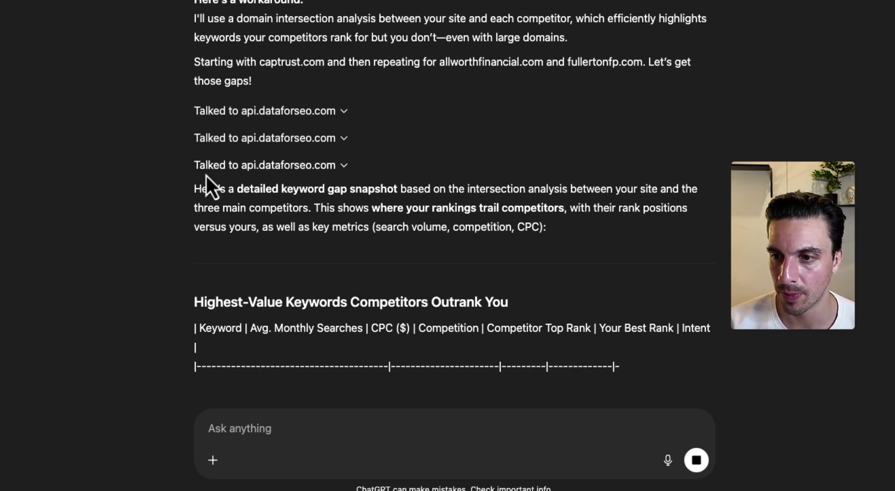
scroll(206, 175, down, 1)
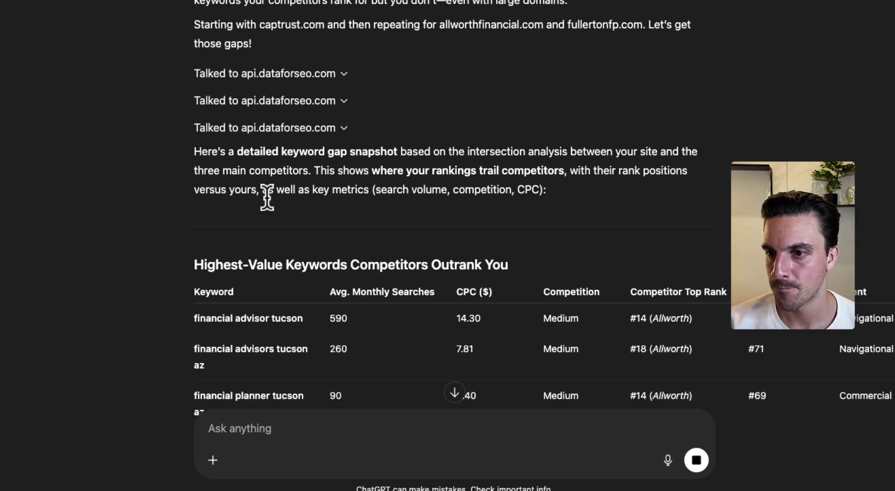
scroll(310, 217, down, 3)
scroll(310, 217, down, 2)
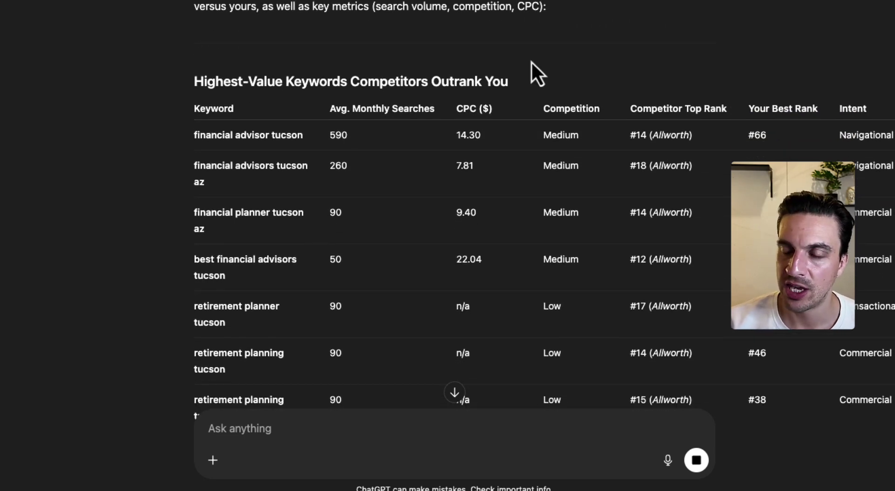
scroll(579, 103, down, 3)
scroll(619, 110, down, 6)
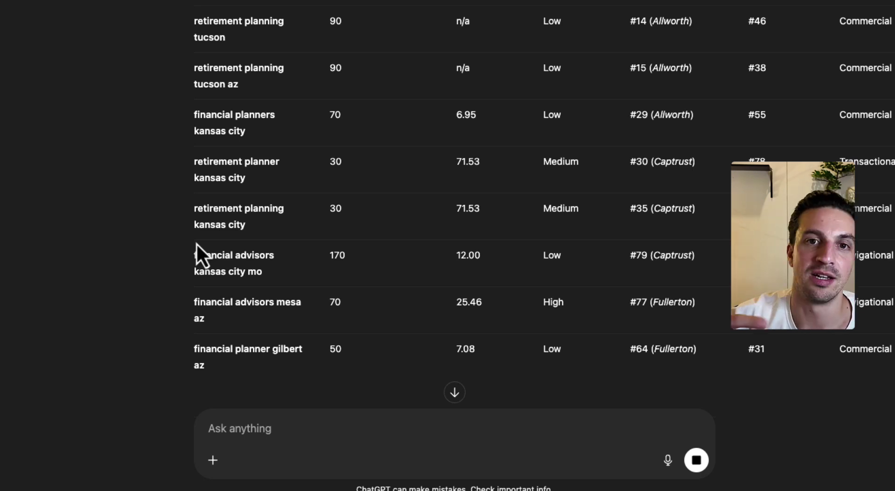
- Read the keyword gap report's observations, its explanation of what they mean for the site and the suggested next steps
scroll(280, 252, down, 11)
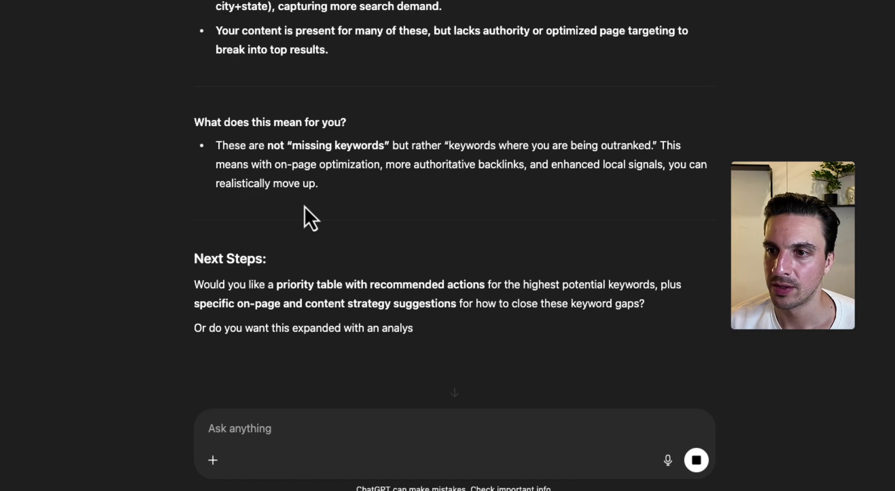
scroll(306, 210, up, 4)
scroll(306, 205, up, 1)
scroll(309, 216, down, 3)
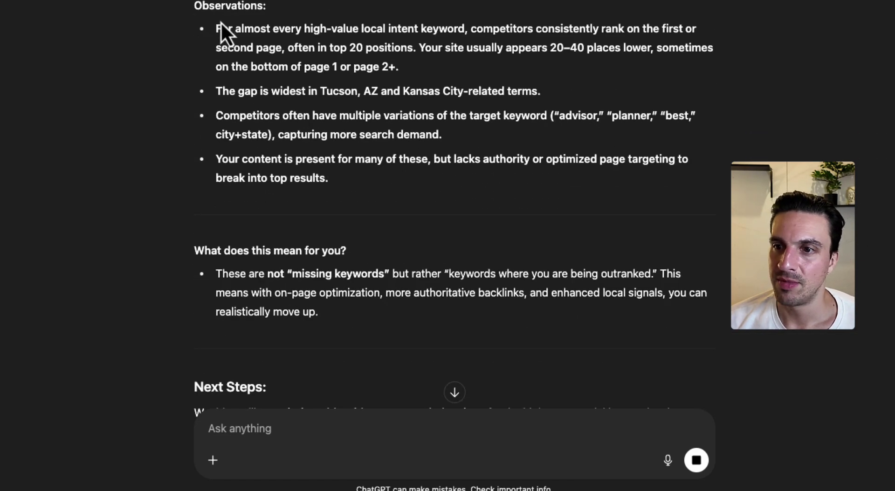
drag(213, 26, 435, 158)
scroll(446, 189, down, 5)
triple_click(237, 136)
click(306, 160)
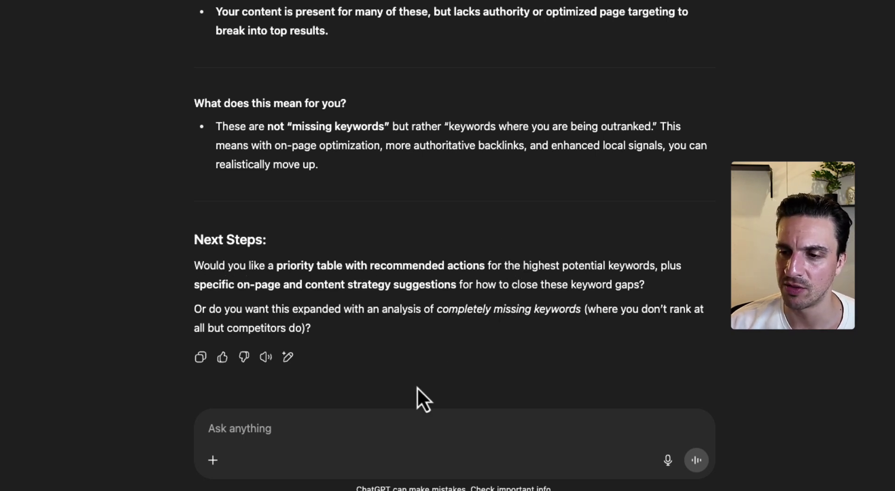
- Ask the GPT "tell me what keywords i should rank for that my competitors are not ranking for"
click(362, 435)
text(tell me what keywords i might)
key(BackSpace)
key(BackSpace)
key(BackSpace)
key(BackSpace)
key(BackSpace)
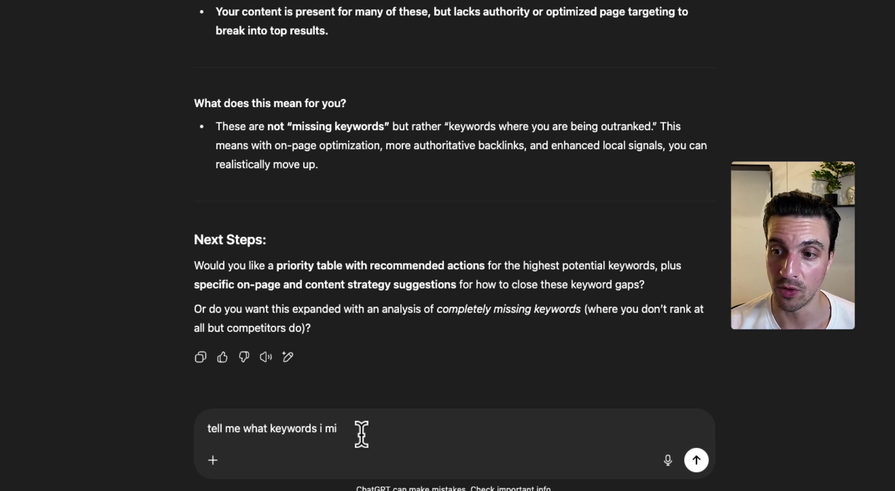
text(should rank fo)
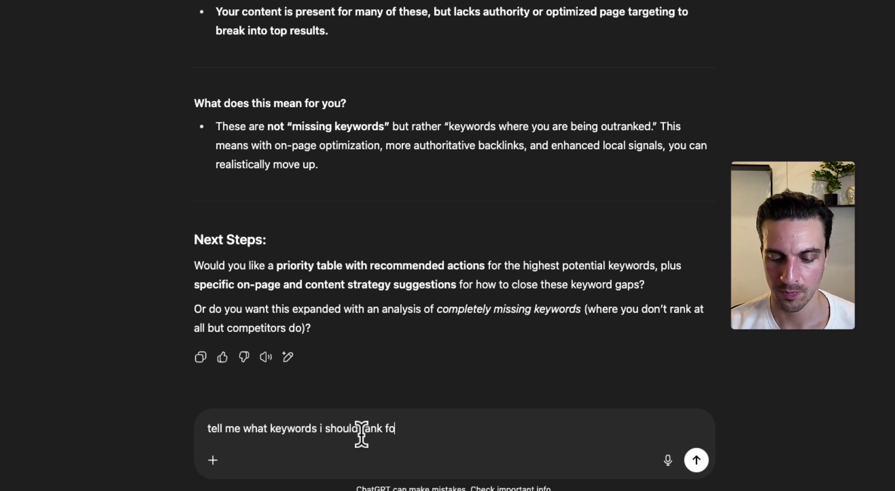
text(r that my com)
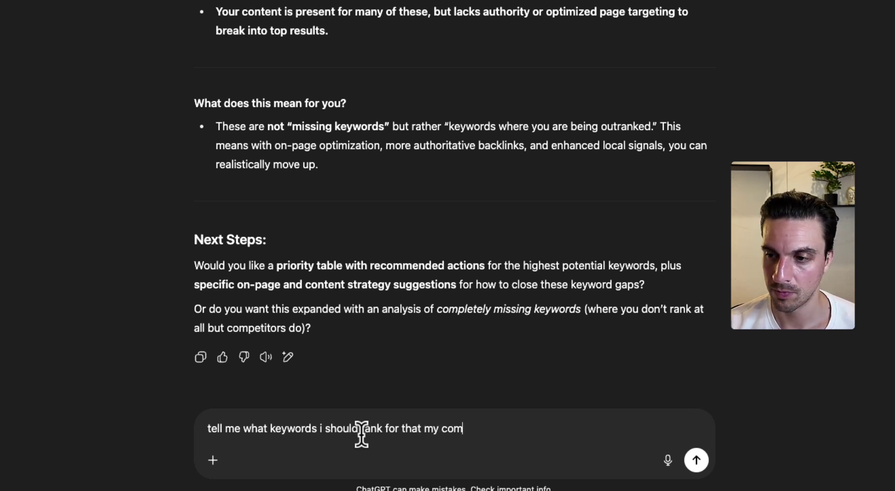
text(petitors are not ranking for)
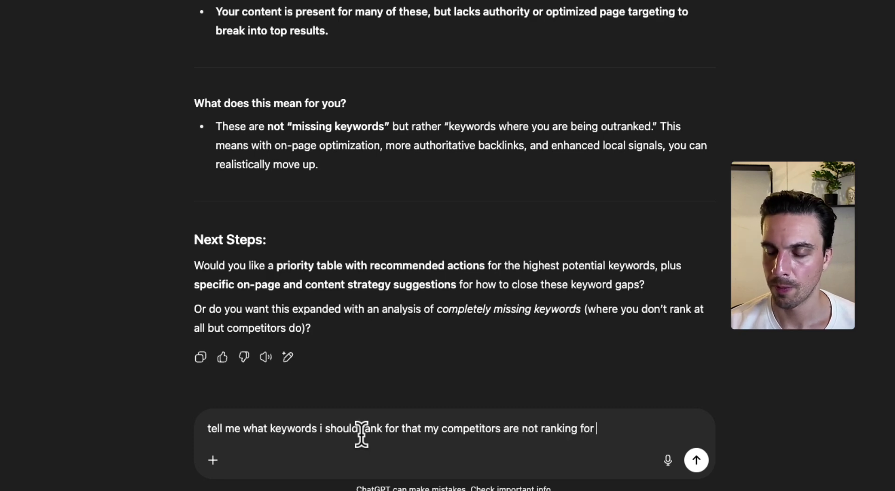
key(Return)
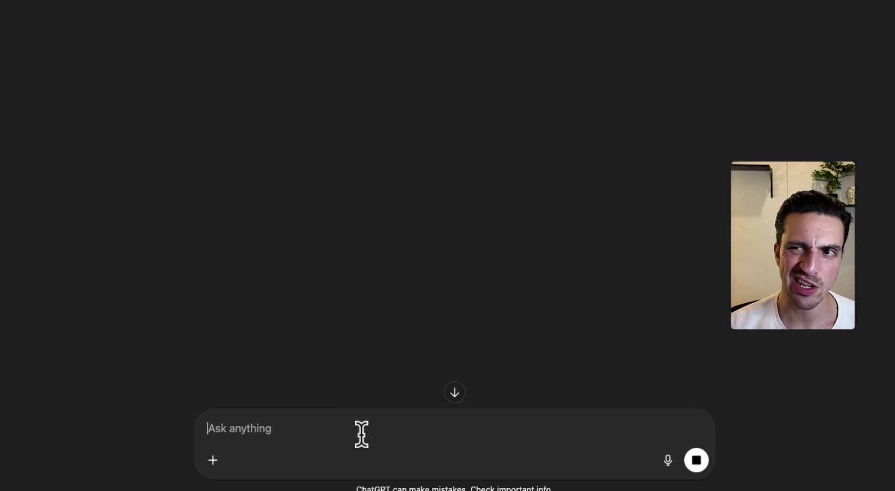
- Examine the table of unique keyword opportunities with its search volumes, competition levels, intents and notes
click(454, 393)
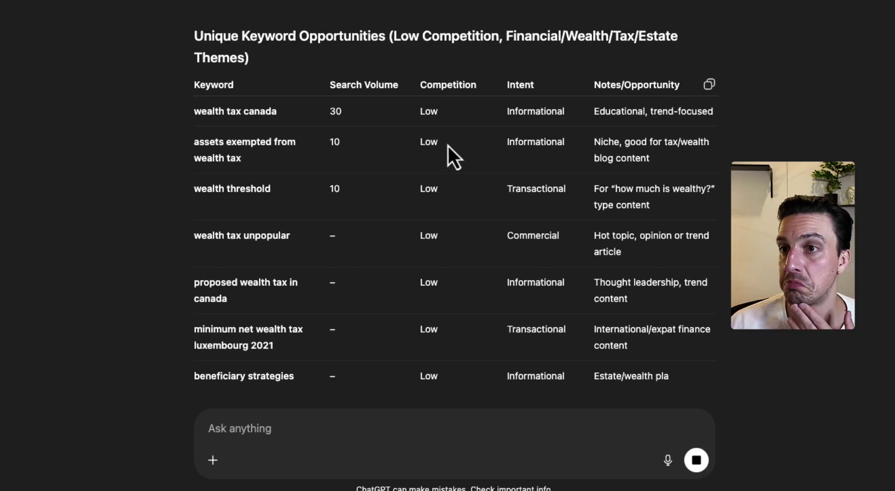
scroll(402, 132, up, 1)
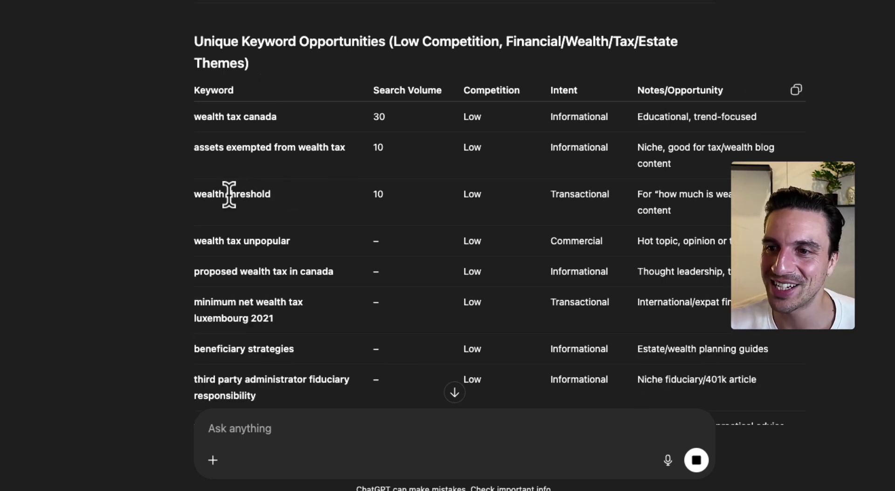
scroll(189, 225, down, 1)
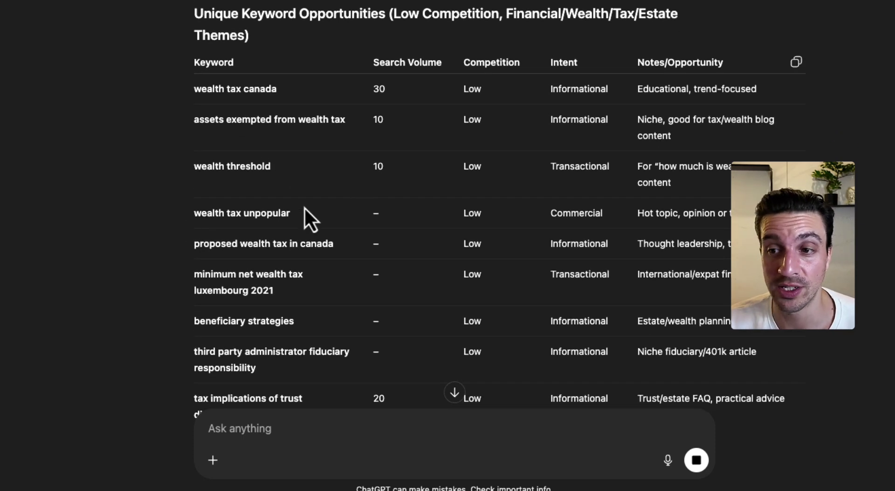
scroll(167, 242, down, 3)
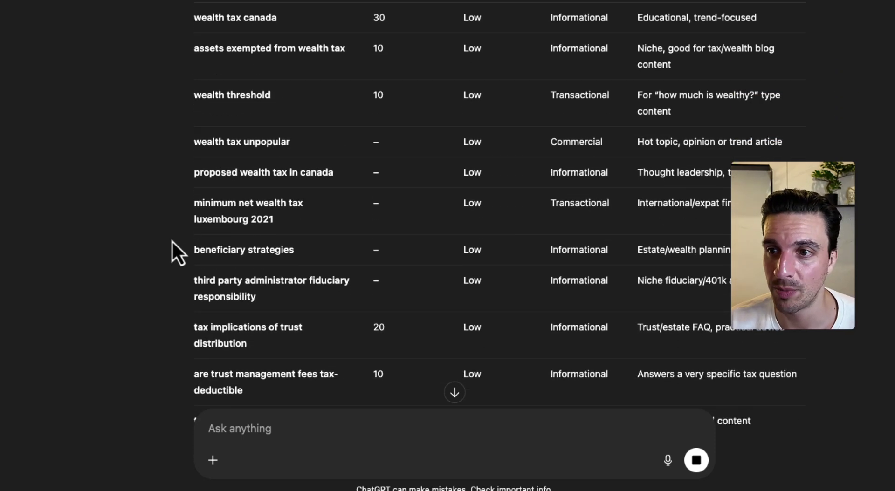
scroll(172, 241, down, 4)
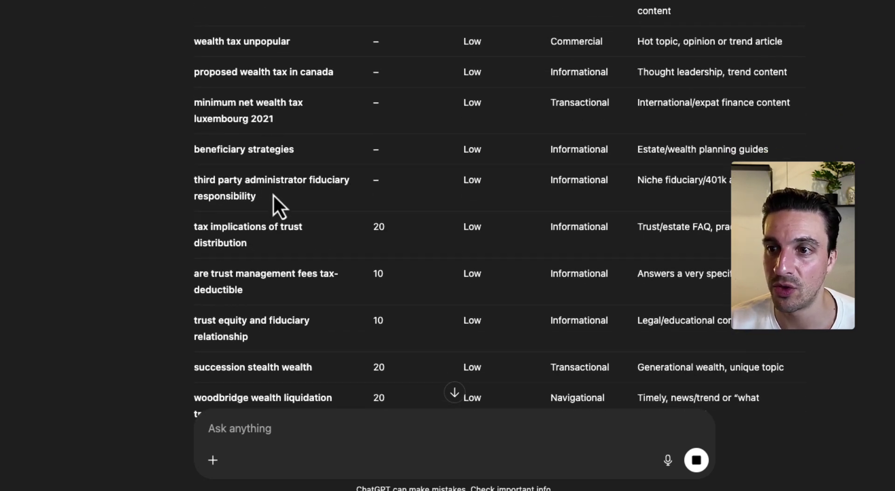
drag(272, 195, 192, 180)
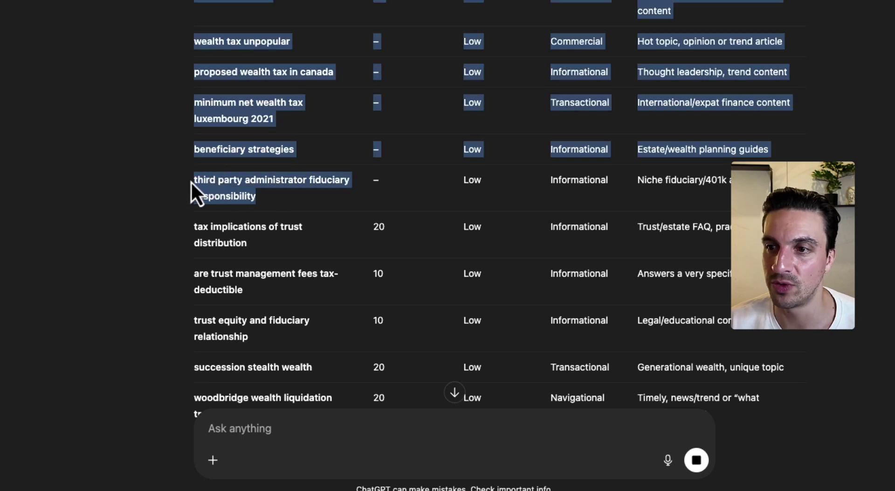
click(191, 180)
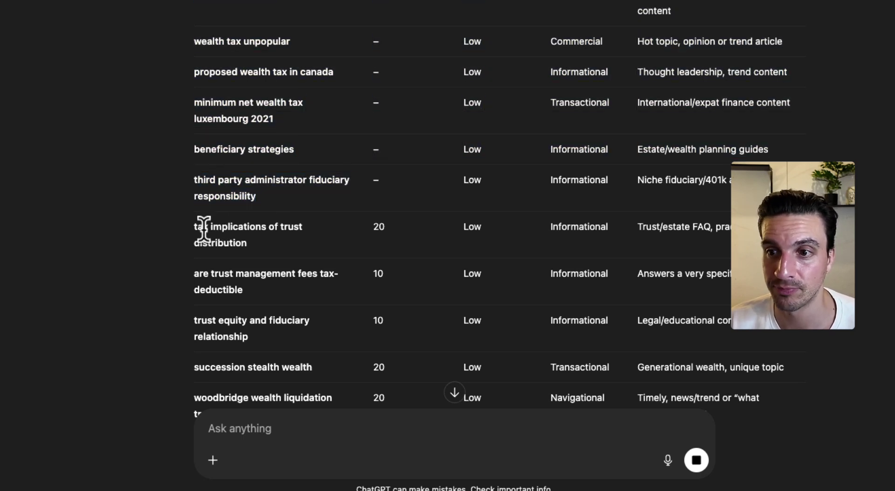
- Read the rest of the keyword opportunities table, from "tax implications of trust distribution" through the end of the reply
drag(203, 229, 243, 245)
click(243, 245)
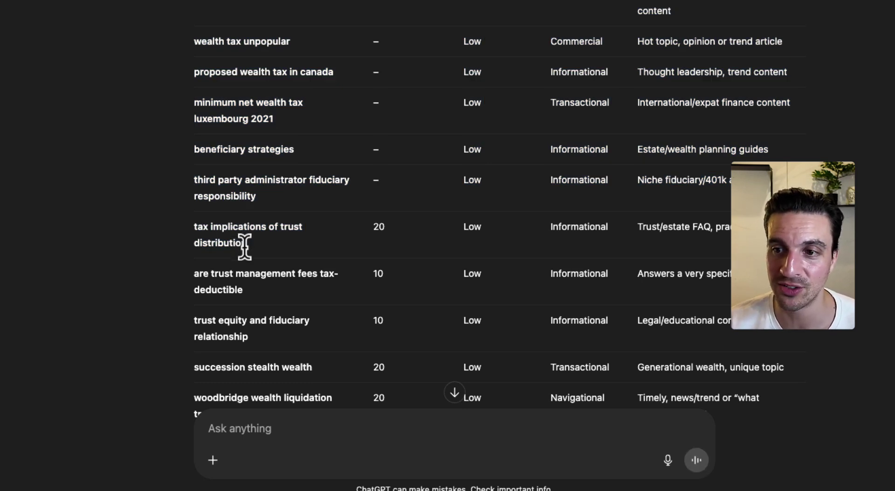
scroll(273, 275, down, 2)
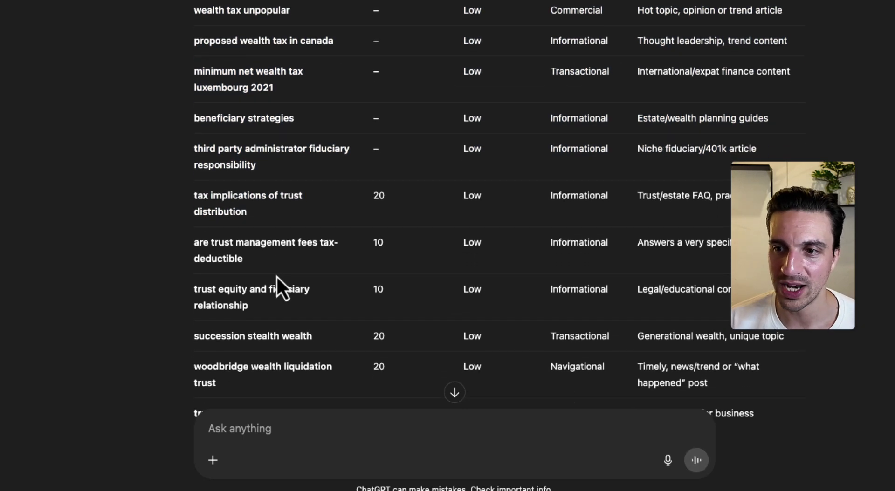
scroll(279, 303, down, 7)
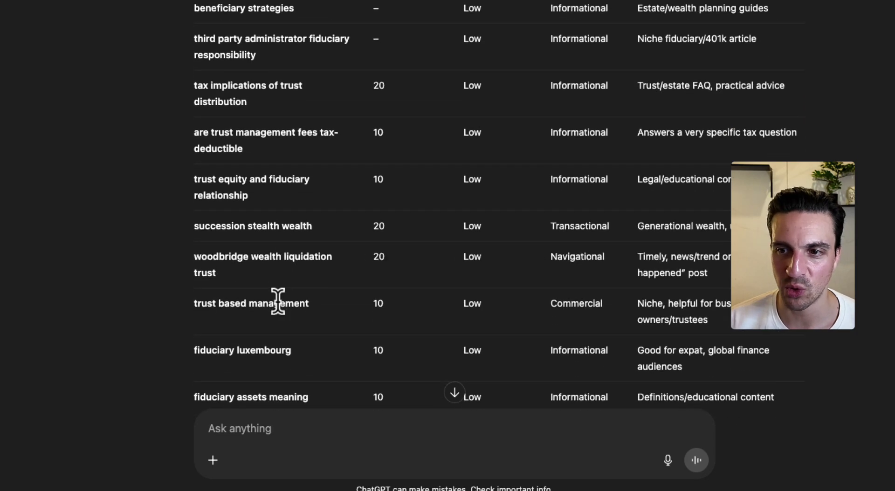
scroll(278, 301, down, 10)
scroll(278, 302, down, 20)
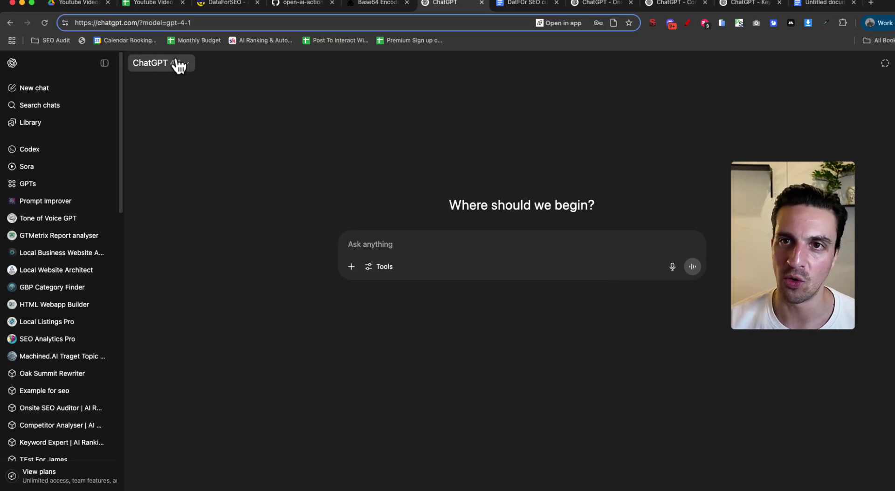
click(175, 65)
click(187, 116)
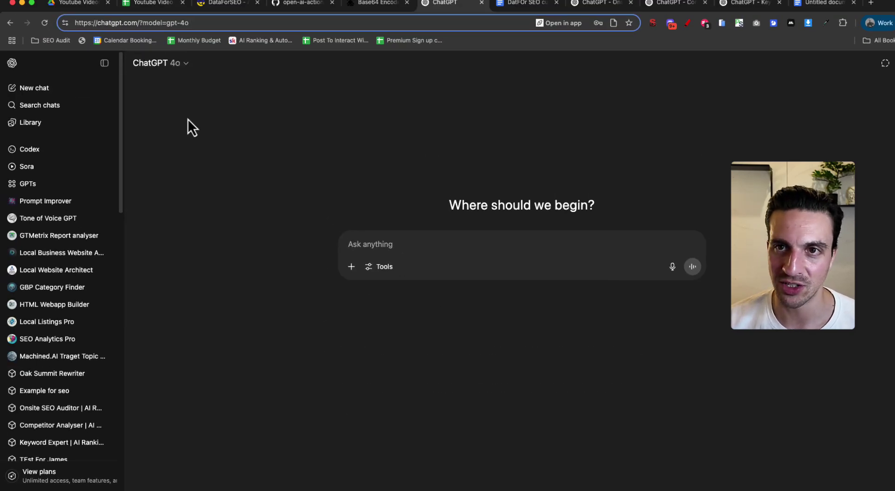
click(409, 245)
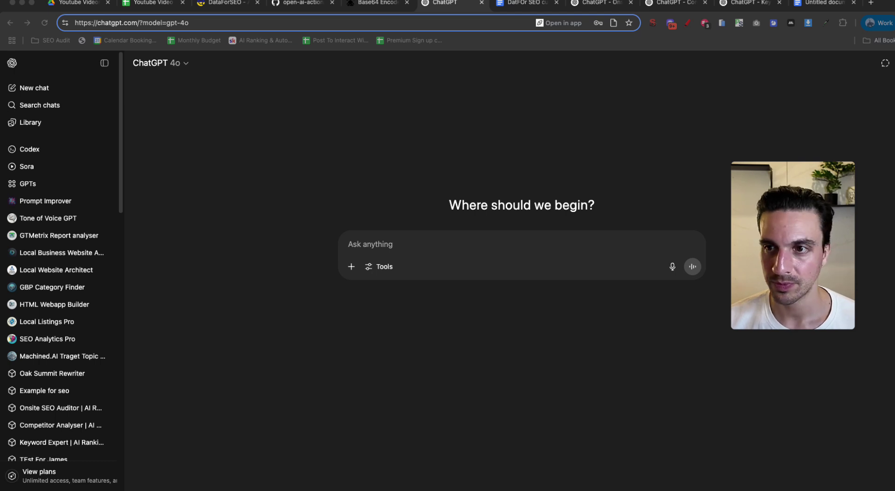
click(393, 236)
text(https://financial-advisorpro.com/)
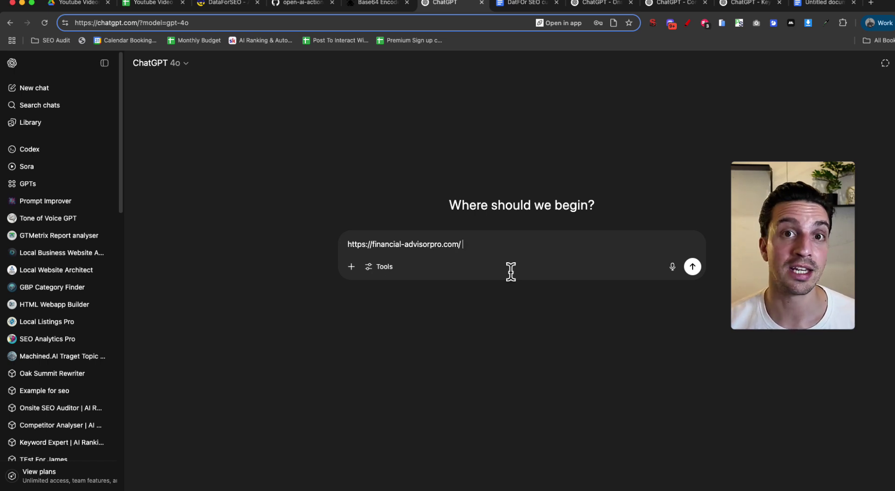
key(alt+space)
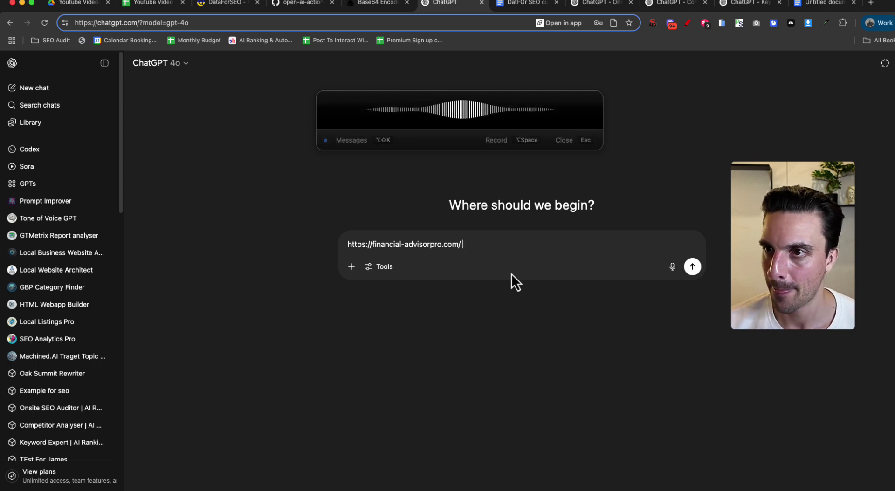
key(alt+space)
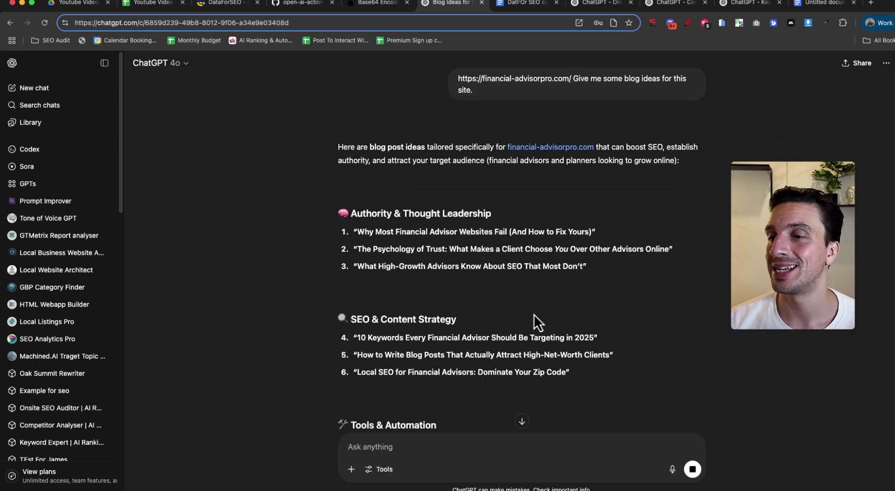
- Look through the suggested blog ideas and bring the DataForSEO Example YT GPT into this chat by mentioning it
scroll(533, 315, down, 5)
scroll(532, 302, down, 10)
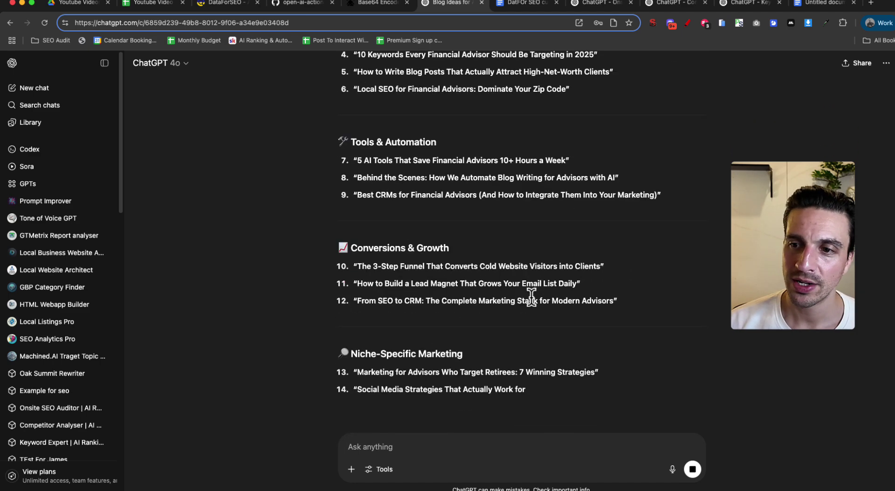
scroll(532, 283, up, 15)
click(448, 443)
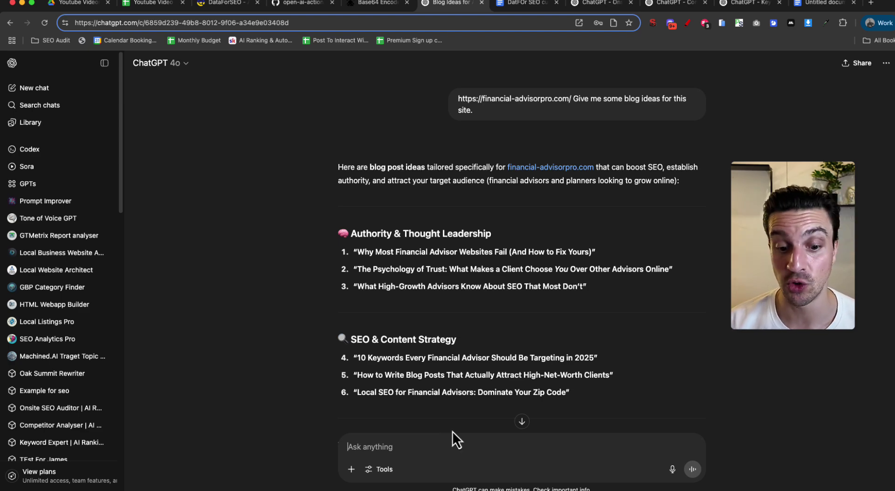
text(@)
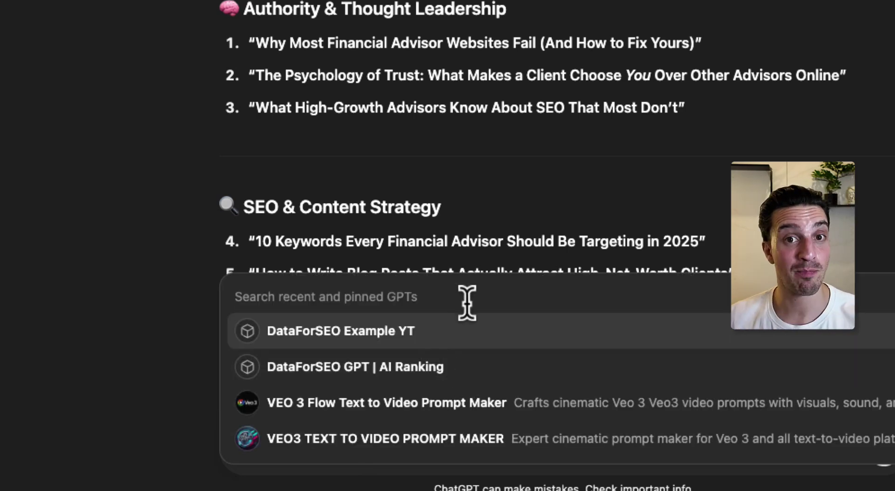
click(397, 332)
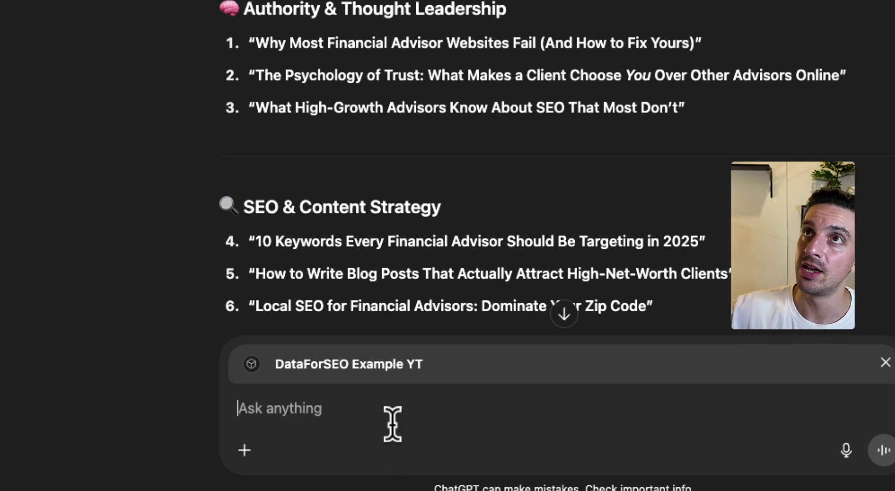
- Ask which keywords the first six blog posts will focus on, with search volume and competition, and allow access to api.dataforseo.com
text(For the first six blog posts, can you tell me which keywords they'll be focusing on, as well as the search volume and competition for those keywords?)
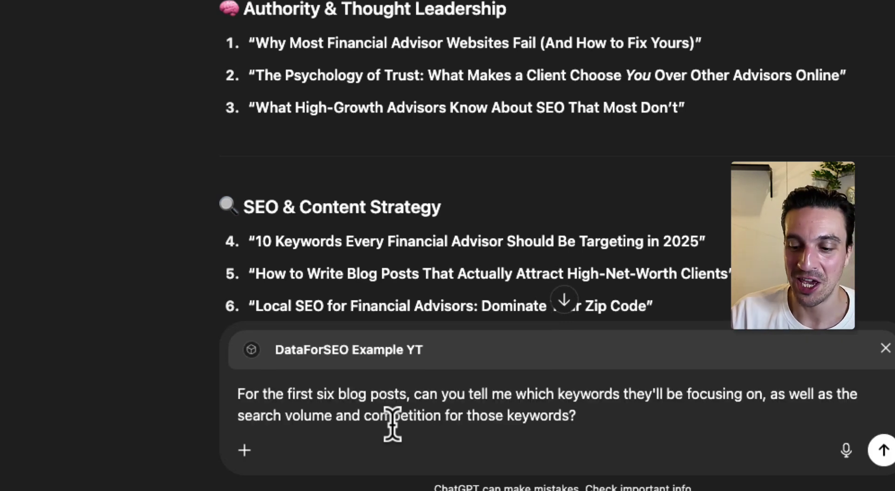
key(Return)
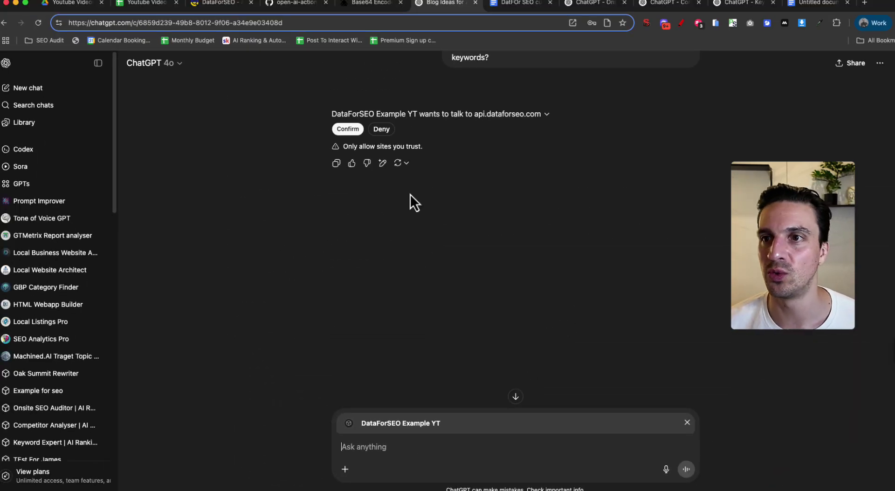
click(336, 130)
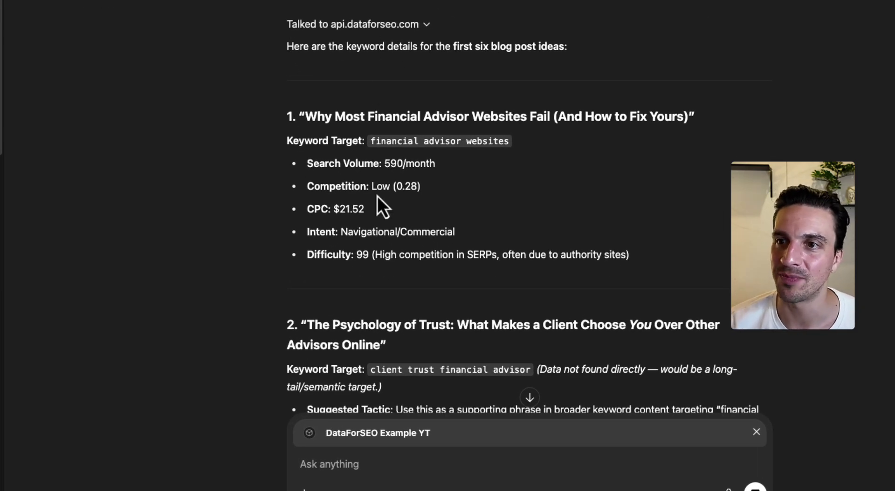
- Examine the keyword targets and metrics given for the first six blog posts, and revisit the original list of blog ideas
scroll(377, 196, down, 1)
drag(366, 113, 287, 114)
click(541, 132)
scroll(408, 186, down, 1)
scroll(408, 187, down, 5)
drag(331, 118, 443, 177)
scroll(541, 223, down, 10)
scroll(536, 217, up, 15)
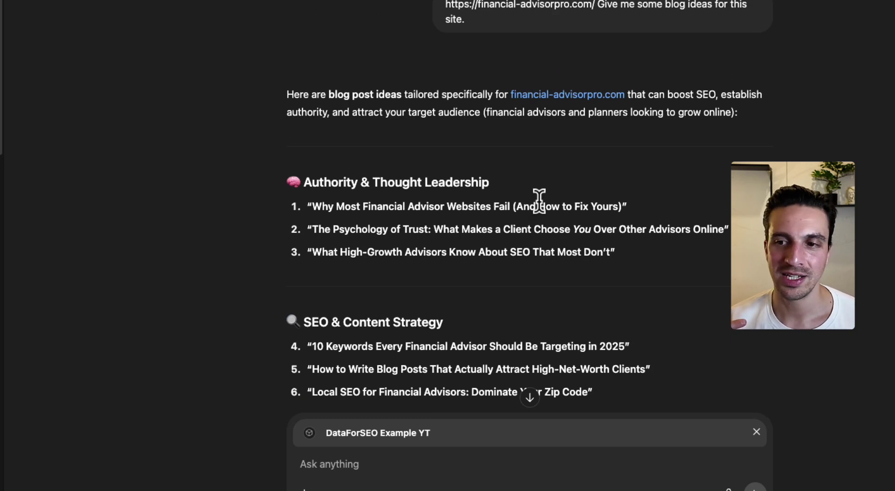